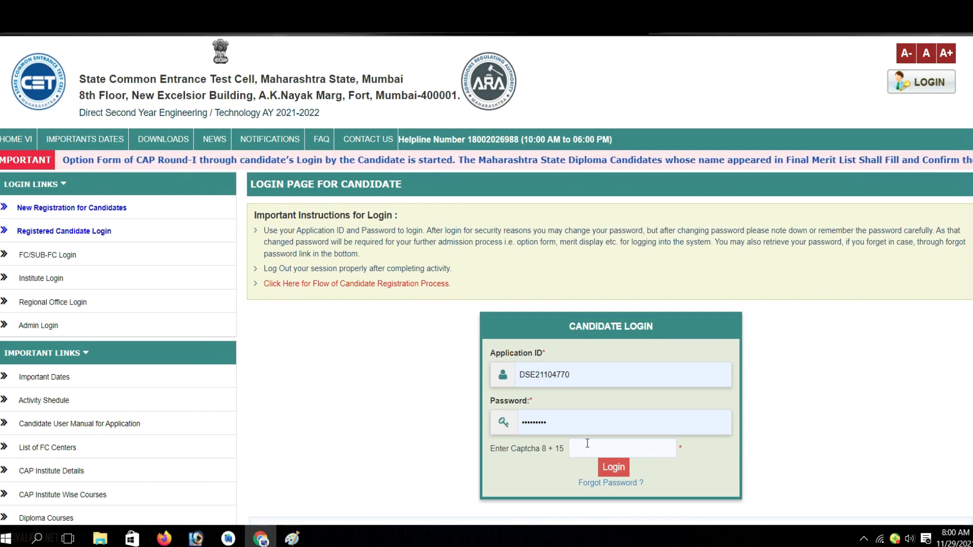
- Log in as the candidate with captcha answer 23 and start filling the CAP Round I option form
type("23")
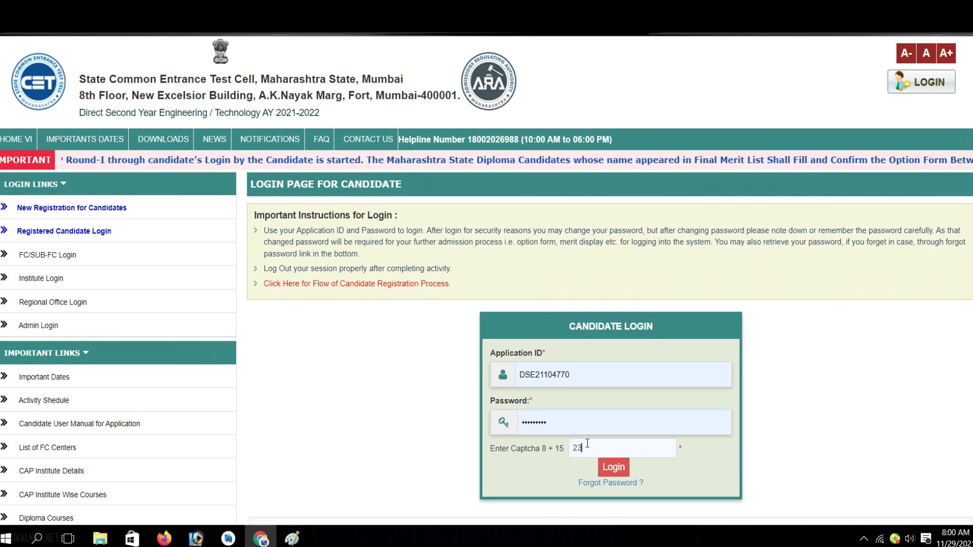
left_click(613, 467)
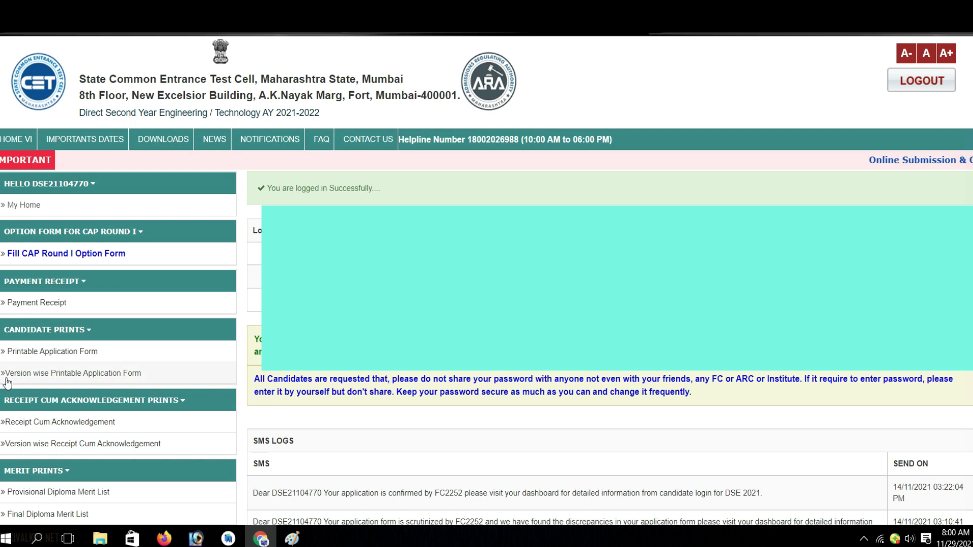
left_click(78, 252)
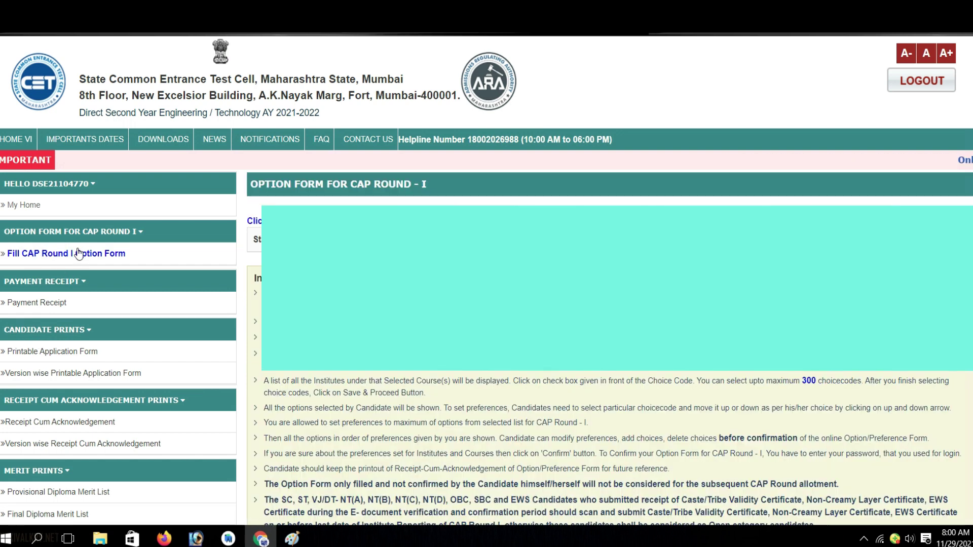
scroll(403, 243, "down", 4)
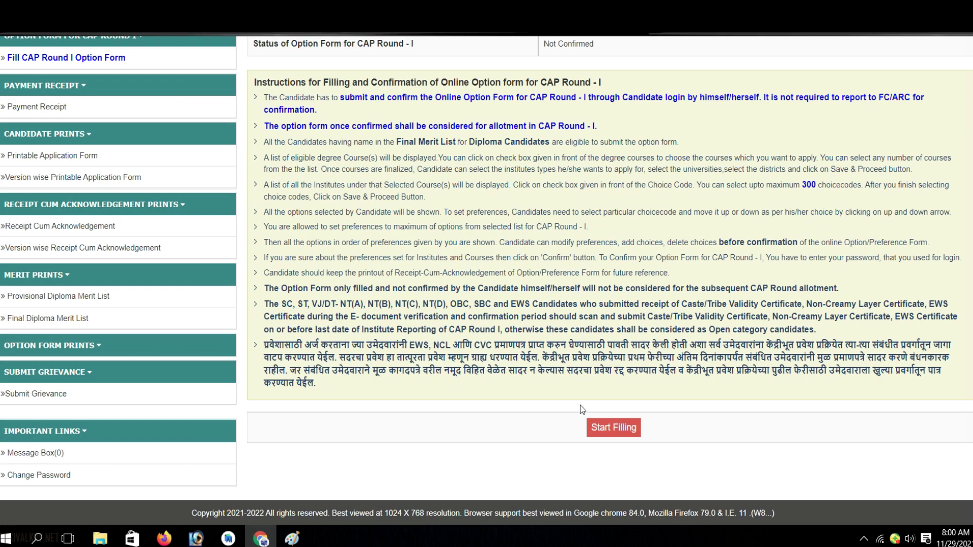
left_click(603, 432)
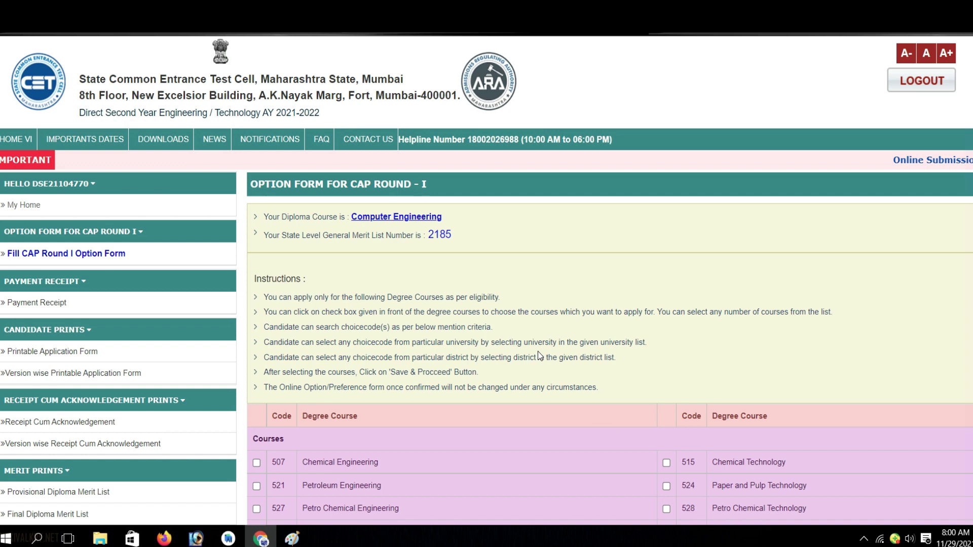
- Review the degree courses, institute types, universities and districts offered in the option form
scroll(537, 350, "down", 1)
scroll(495, 338, "down", 2)
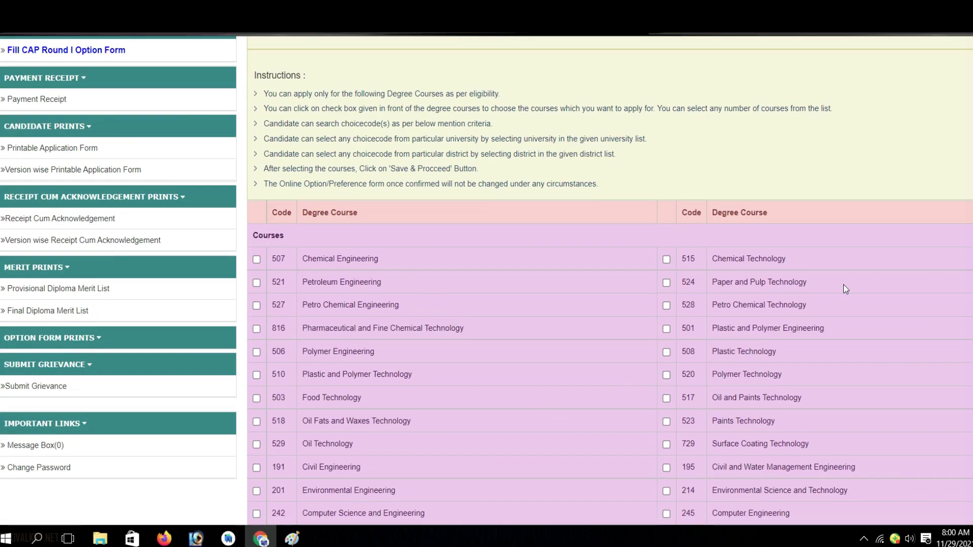
scroll(561, 410, "down", 7)
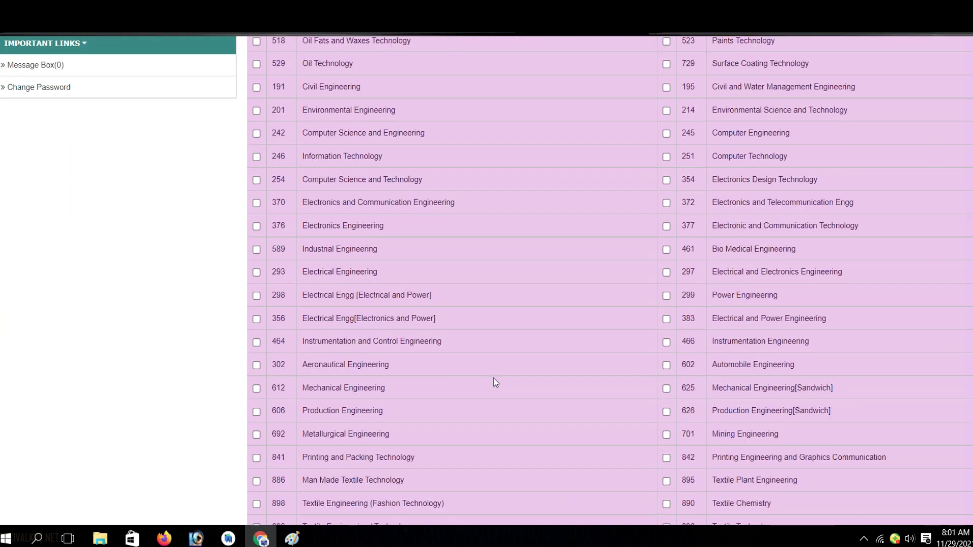
scroll(496, 383, "down", 9)
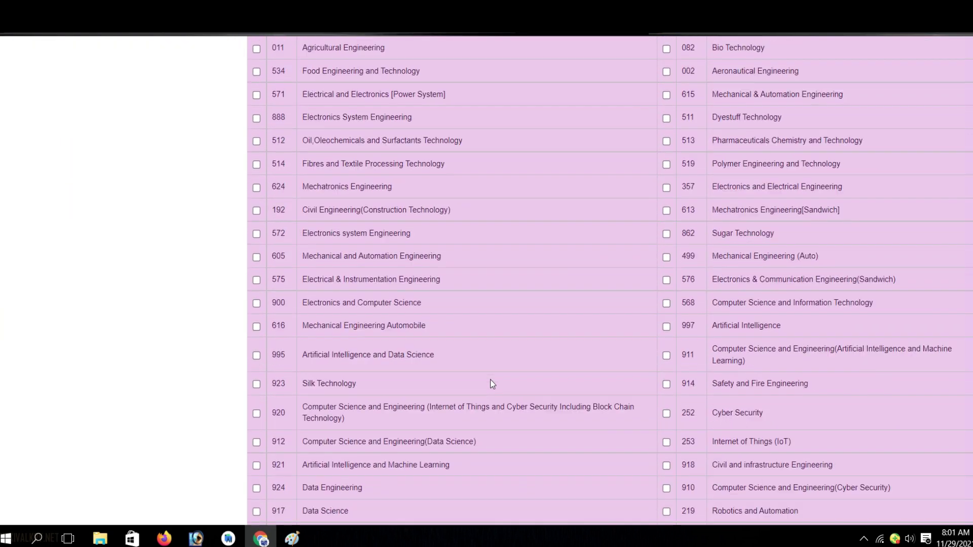
scroll(492, 383, "down", 1)
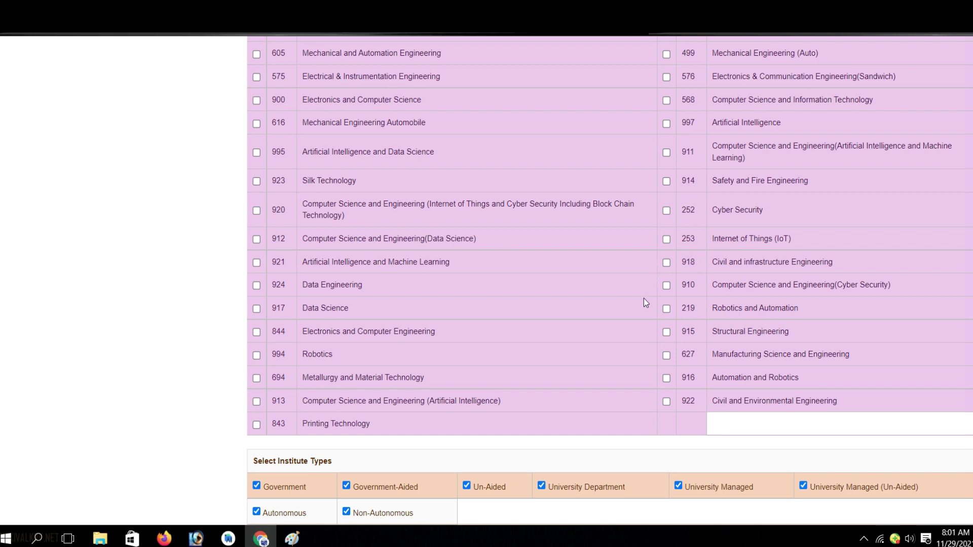
scroll(644, 299, "down", 1)
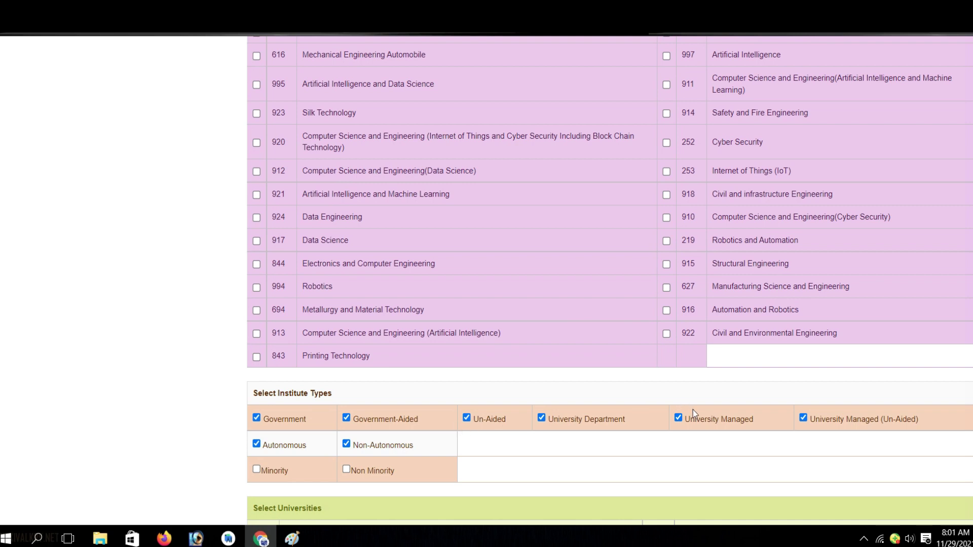
scroll(538, 415, "down", 2)
scroll(538, 414, "down", 3)
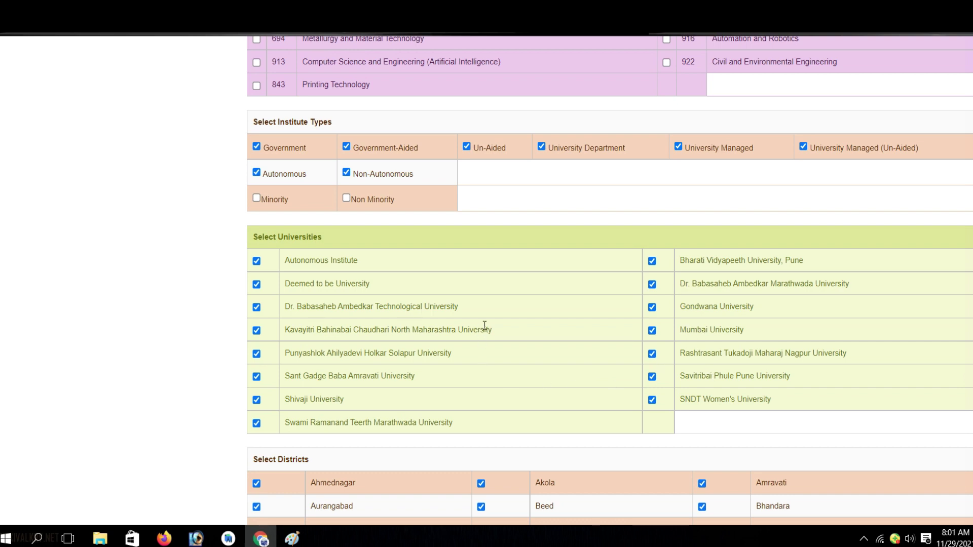
scroll(503, 311, "down", 1)
scroll(502, 310, "down", 2)
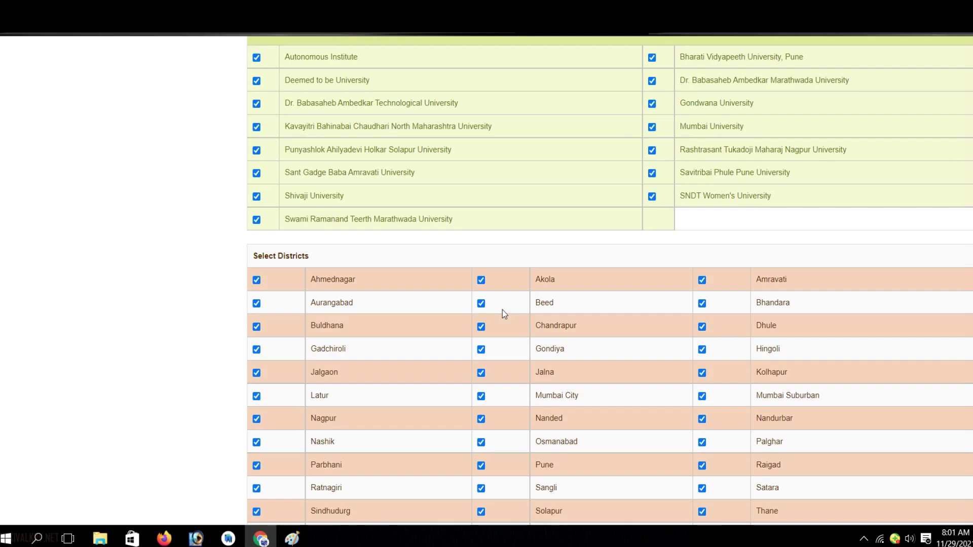
scroll(688, 388, "down", 2)
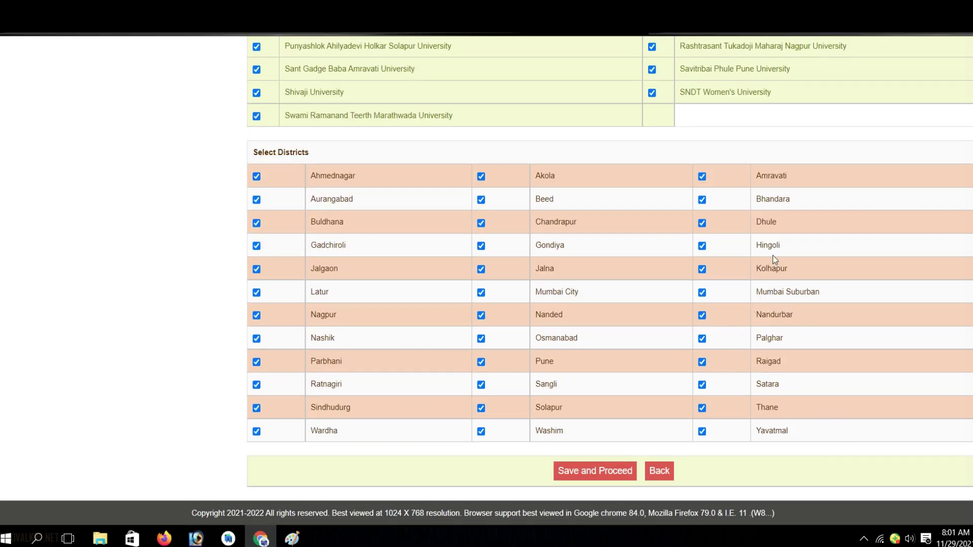
scroll(662, 393, "up", 17)
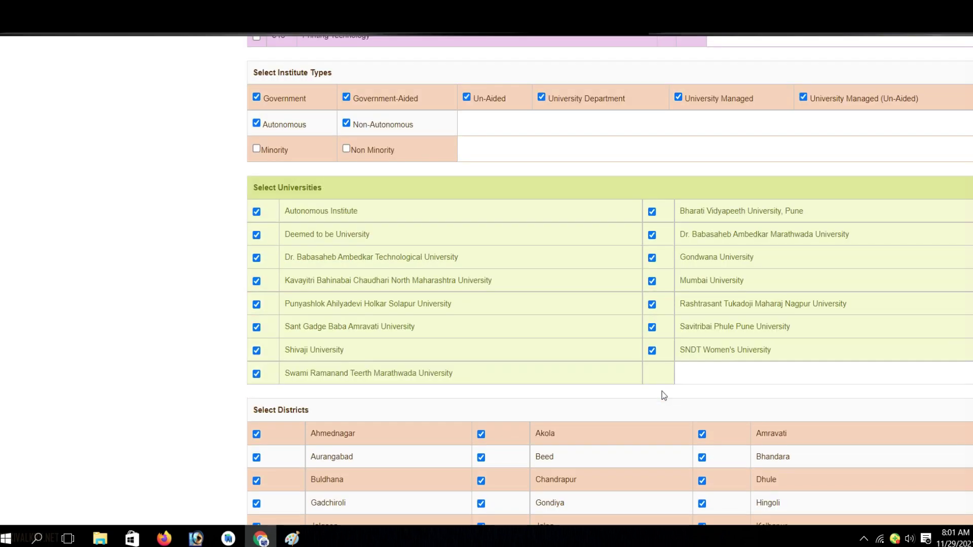
scroll(662, 391, "up", 16)
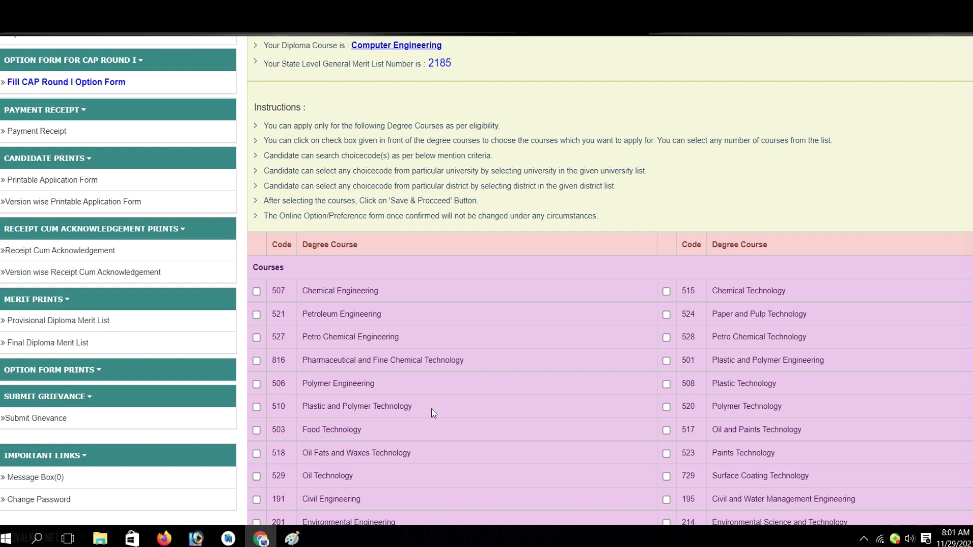
- Select the degree courses 245 Computer Engineering and 242 Computer Science and Engineering
scroll(416, 418, "down", 1)
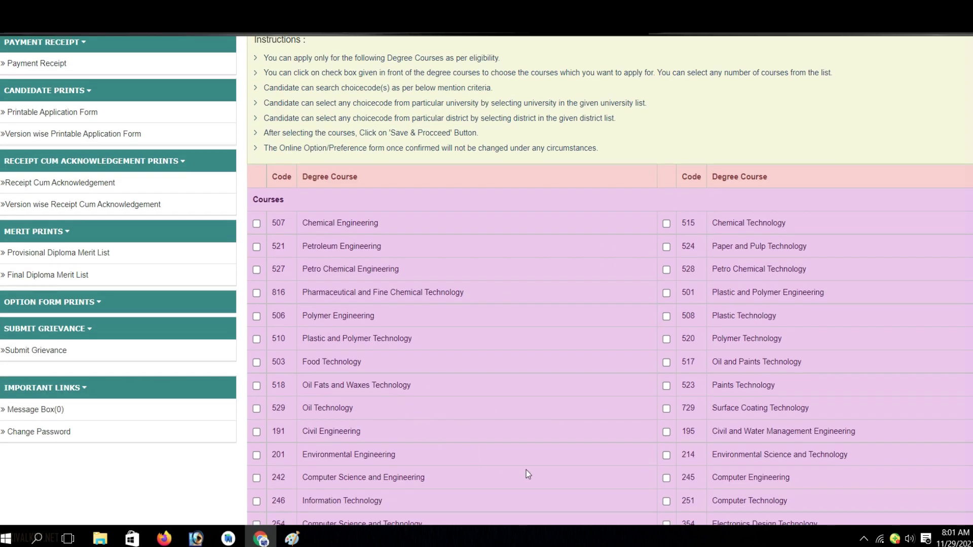
left_click(666, 478)
scroll(502, 420, "down", 1)
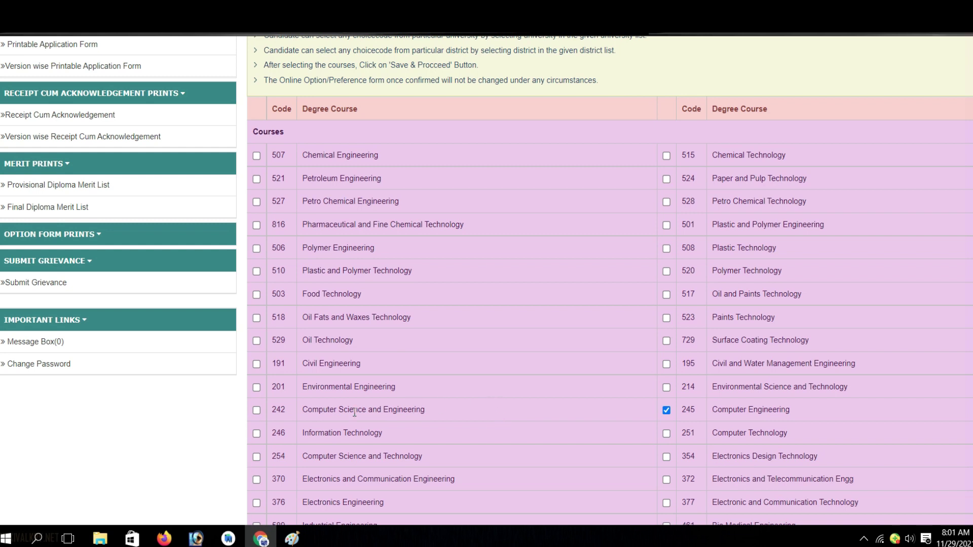
left_click(258, 410)
- Try to save the course selection with the preset institute type, university and district choices
scroll(604, 414, "down", 1)
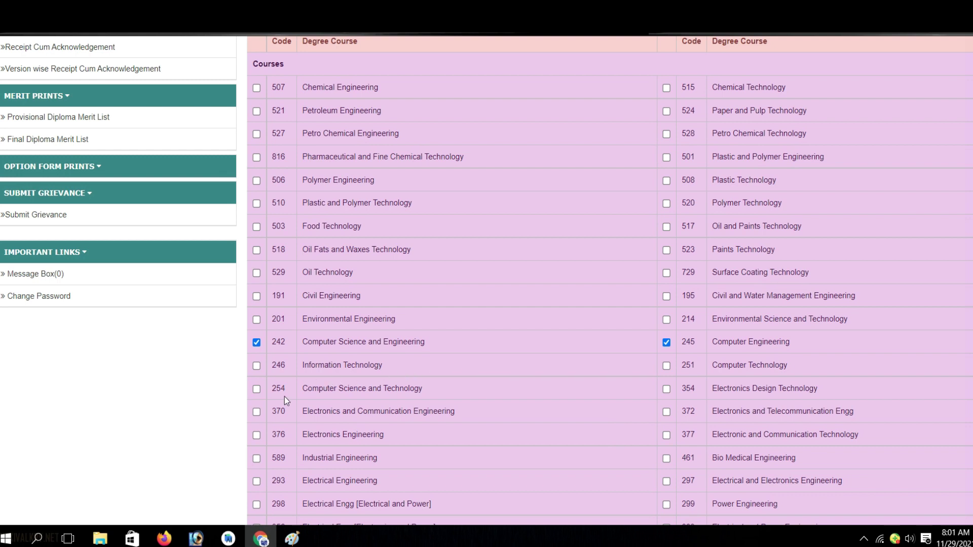
scroll(382, 389, "down", 11)
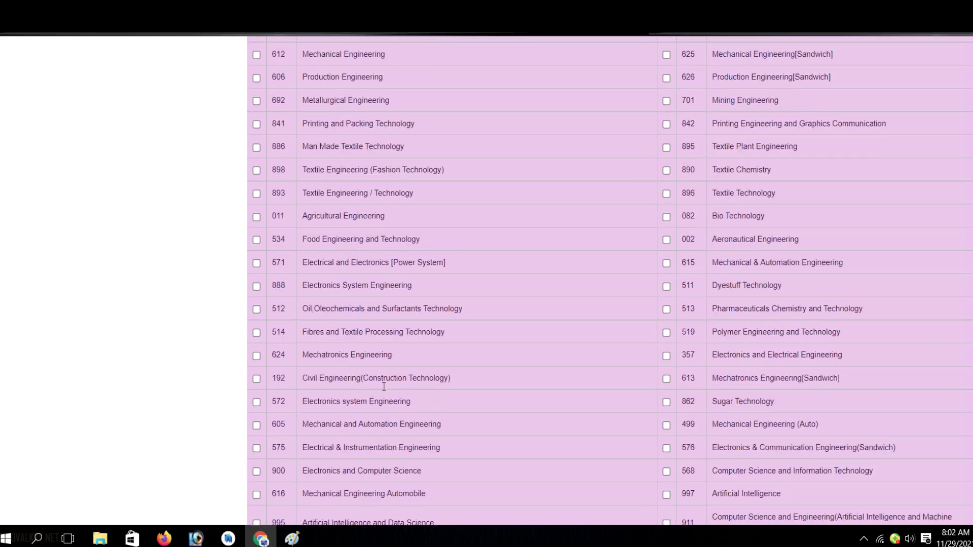
scroll(385, 392, "down", 4)
scroll(397, 403, "down", 3)
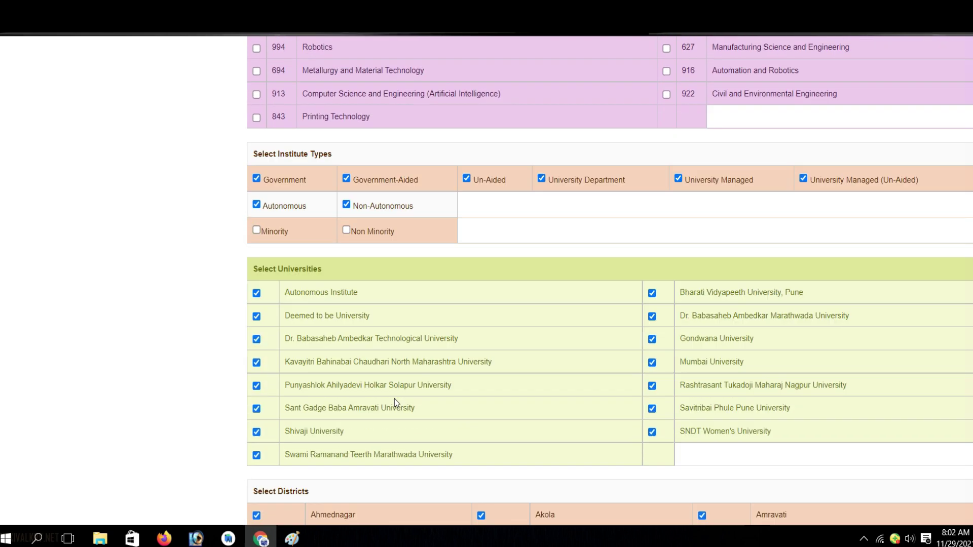
scroll(394, 400, "down", 2)
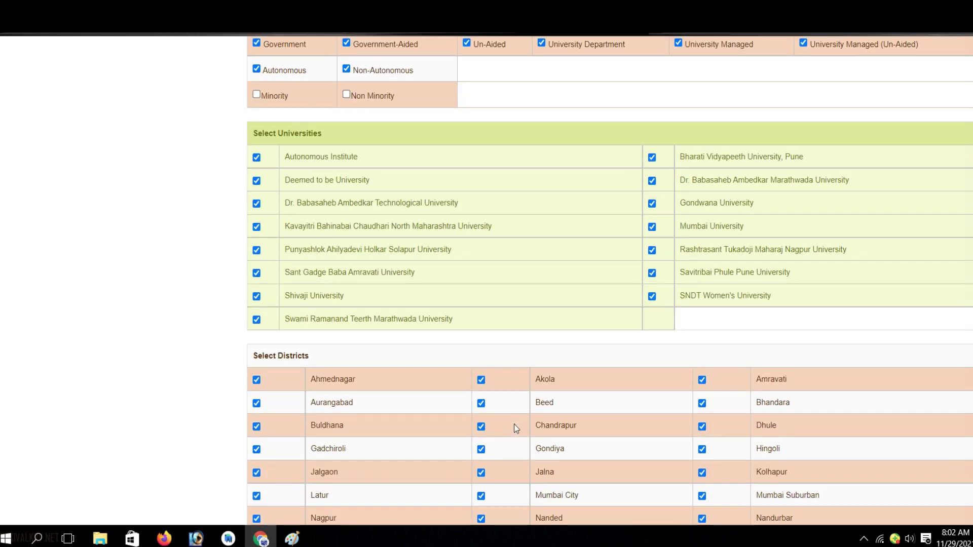
scroll(512, 388, "up", 2)
scroll(575, 263, "down", 3)
scroll(576, 267, "up", 3)
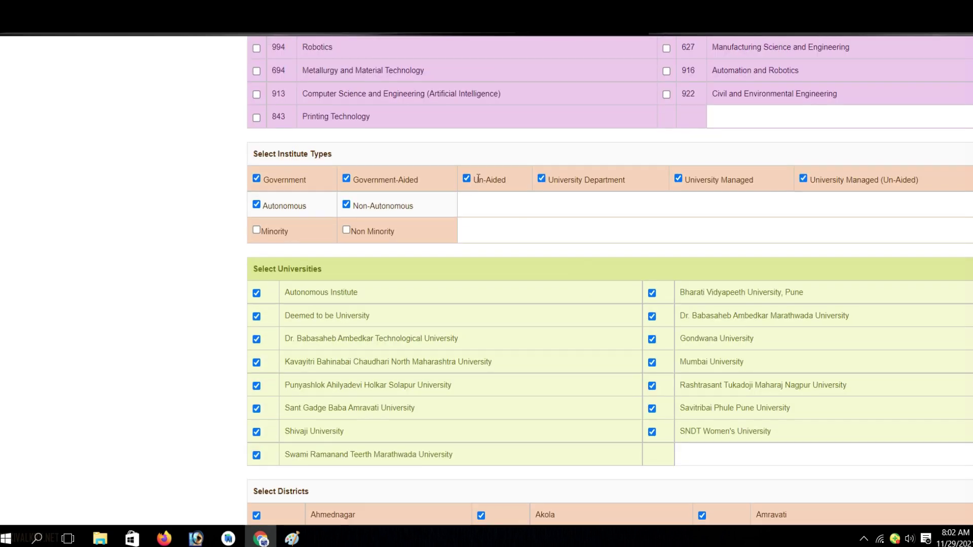
scroll(667, 307, "down", 5)
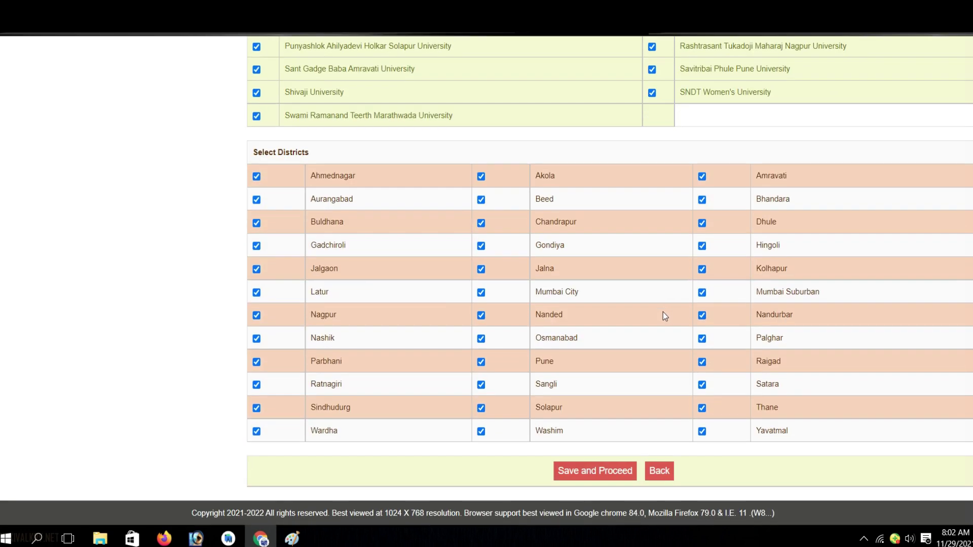
left_click(592, 471)
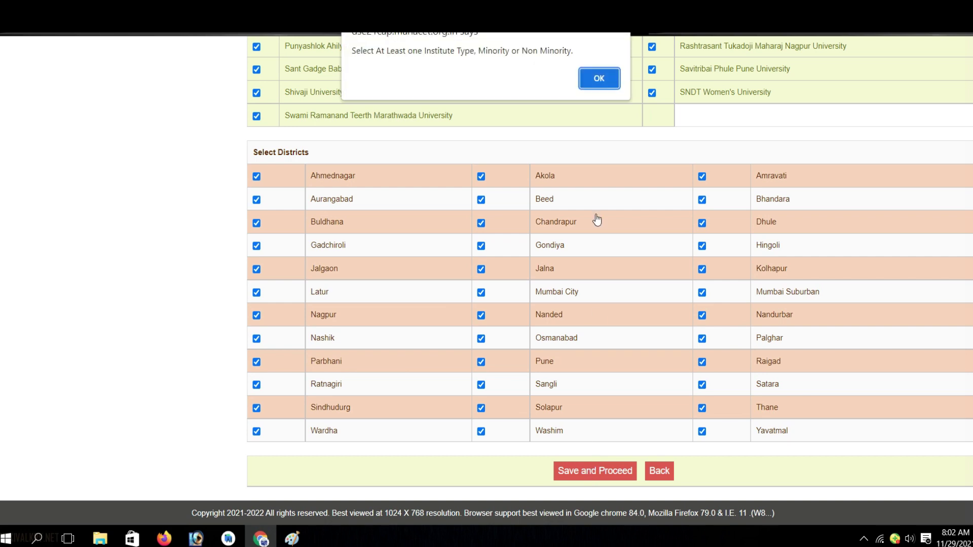
left_click(602, 79)
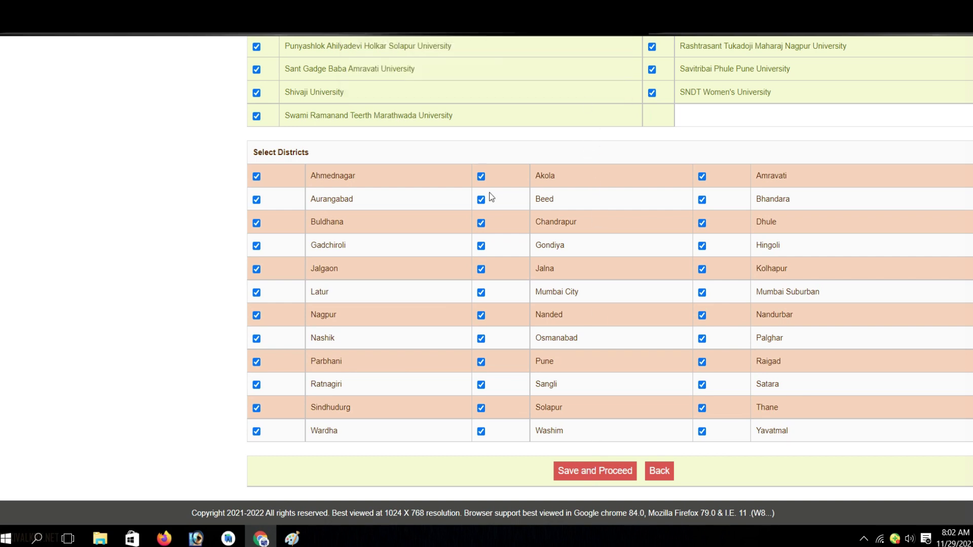
- Include both Minority and Non Minority institutes, then save and confirm the course and institute criteria
scroll(486, 203, "up", 8)
left_click(257, 299)
left_click(346, 298)
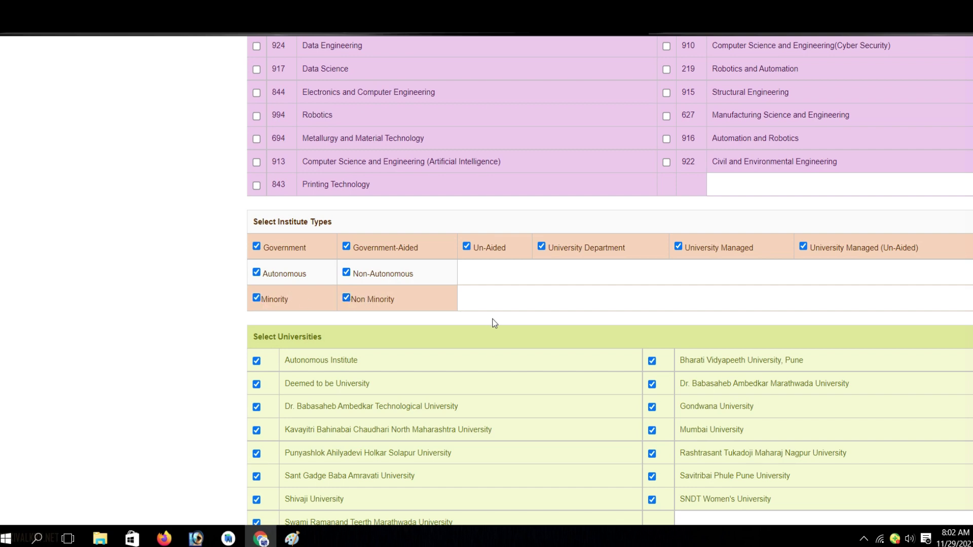
scroll(494, 320, "down", 5)
scroll(495, 318, "down", 3)
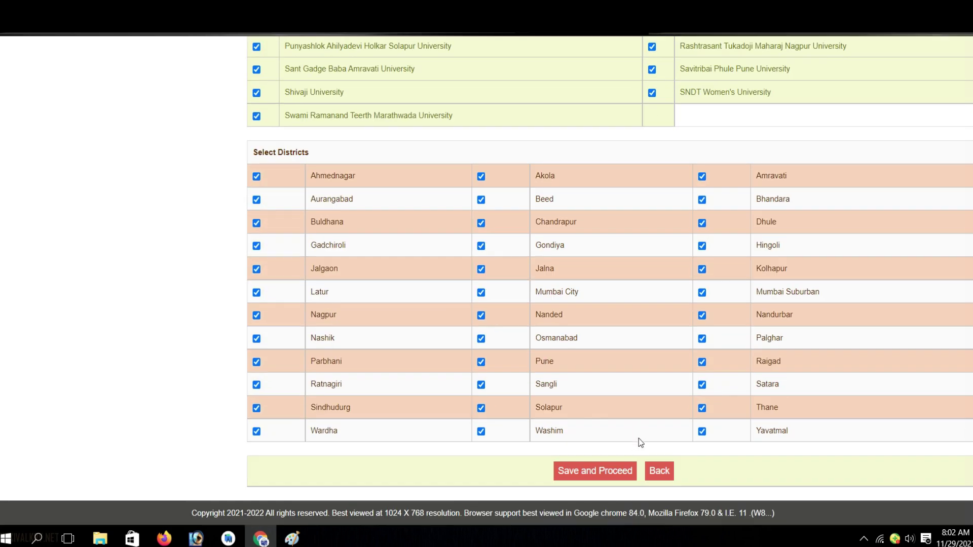
left_click(613, 471)
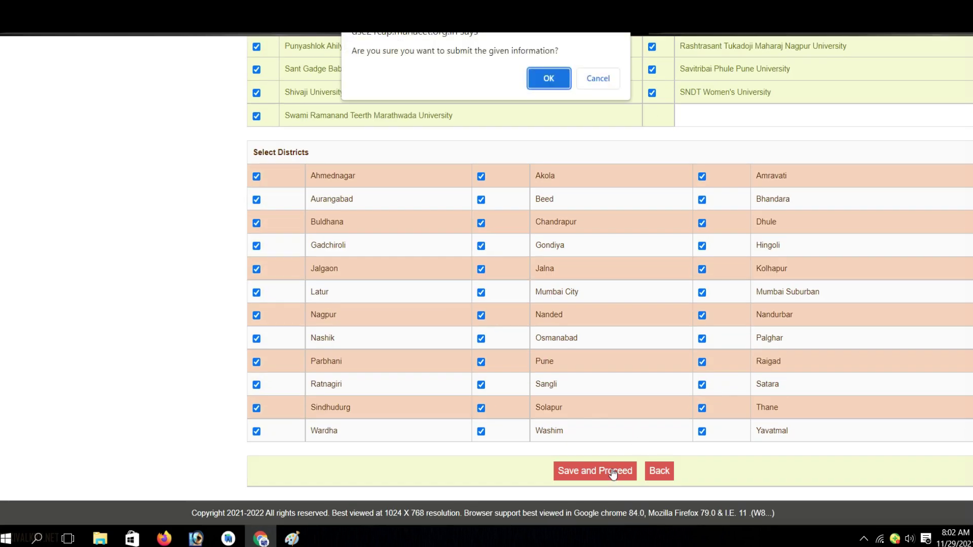
left_click(549, 78)
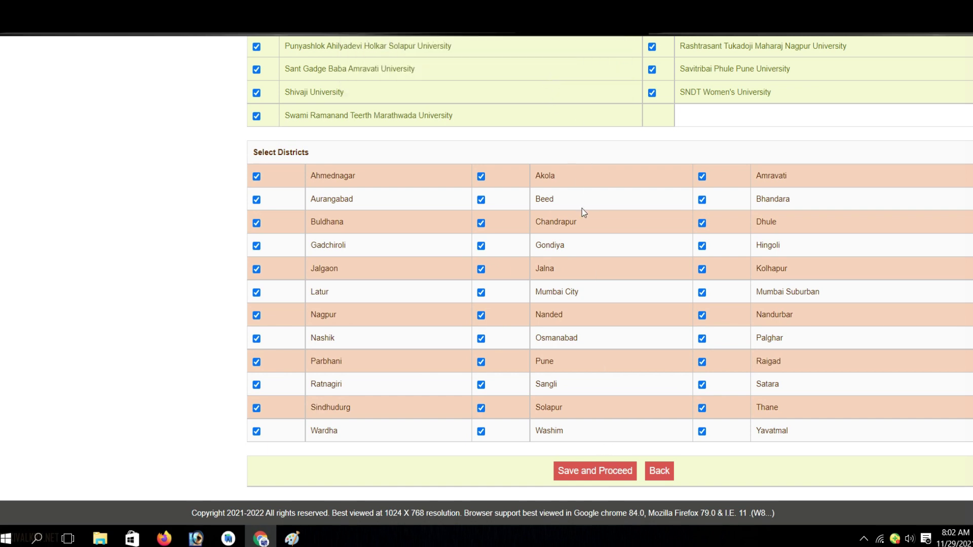
left_click(593, 471)
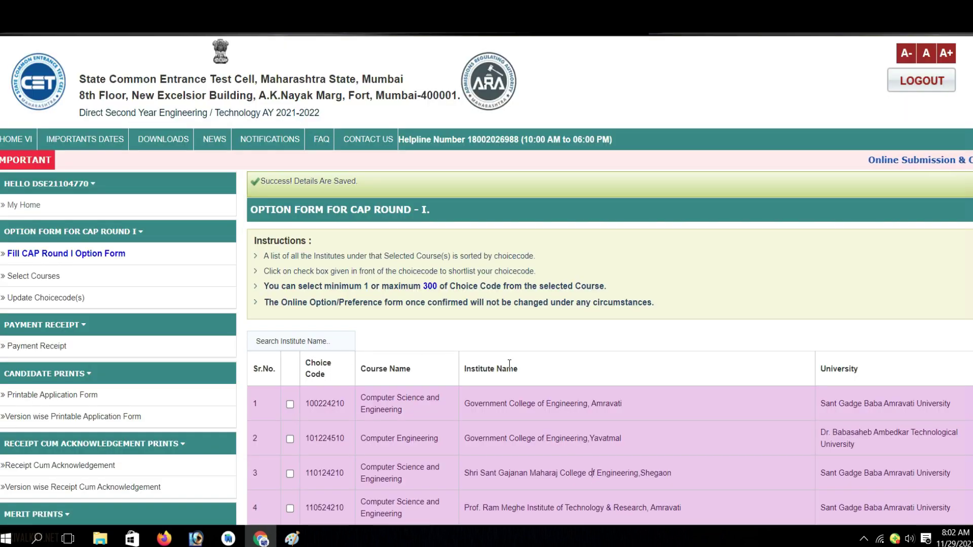
- Shortlist choice code 600624510, Computer Engineering at College of Engineering, Pune, in the institute list
scroll(529, 343, "down", 1)
scroll(529, 339, "down", 4)
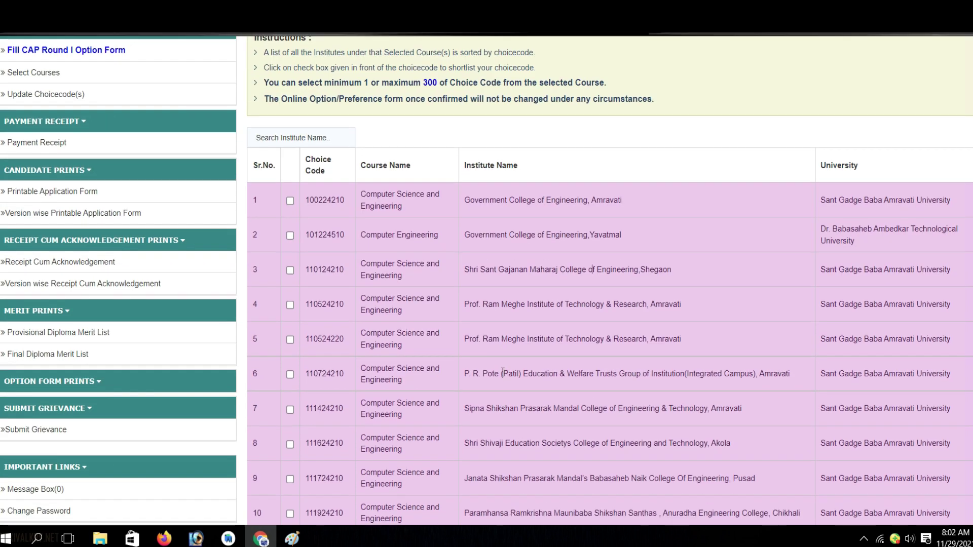
scroll(503, 373, "down", 3)
scroll(411, 374, "down", 15)
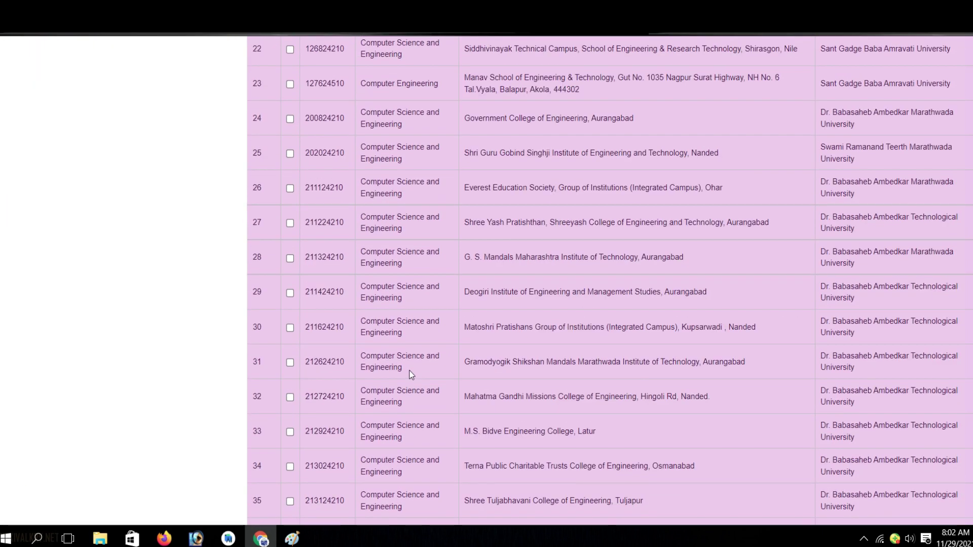
scroll(410, 374, "down", 20)
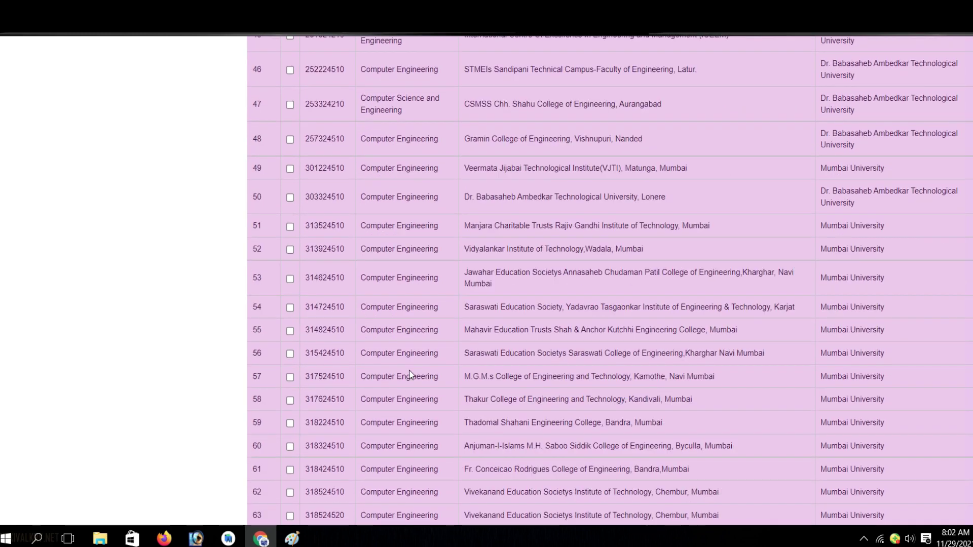
scroll(411, 374, "down", 20)
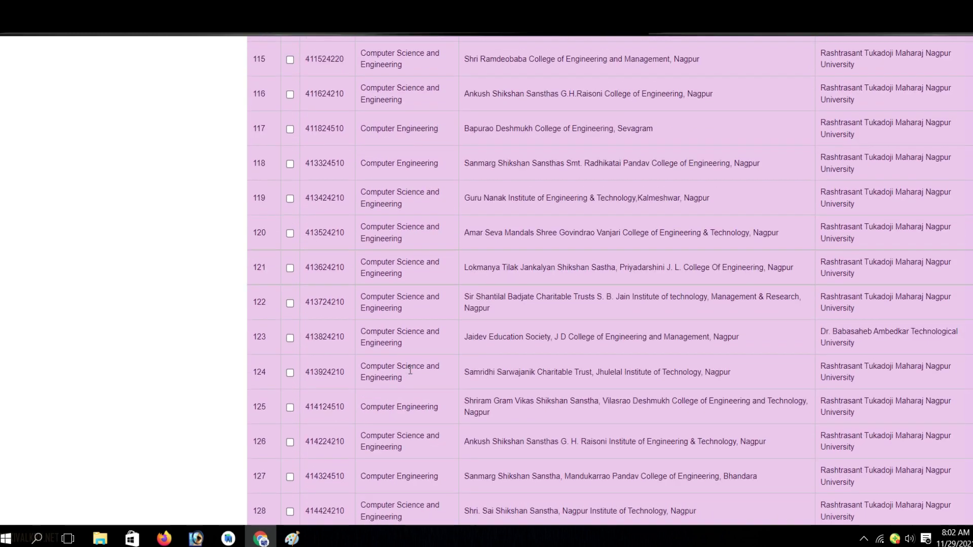
scroll(411, 370, "down", 20)
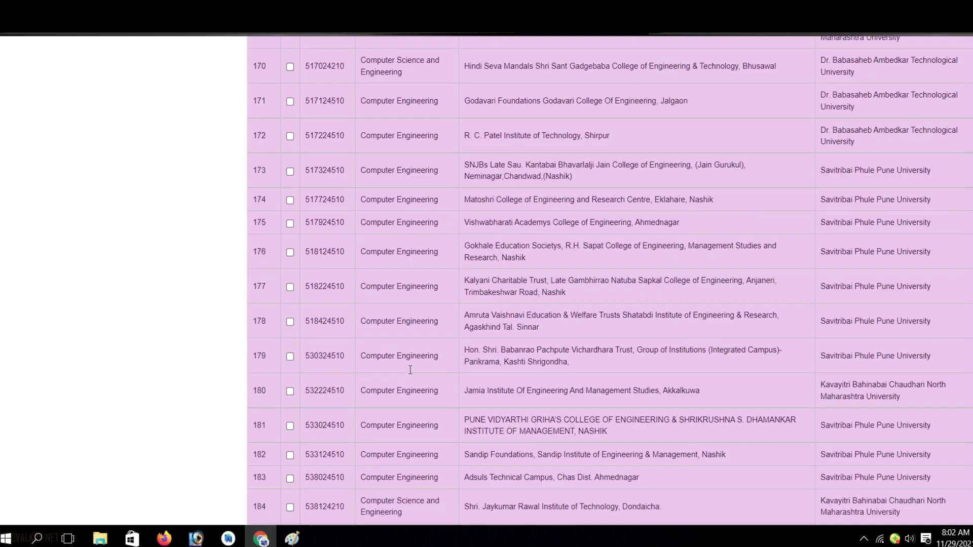
scroll(410, 370, "down", 10)
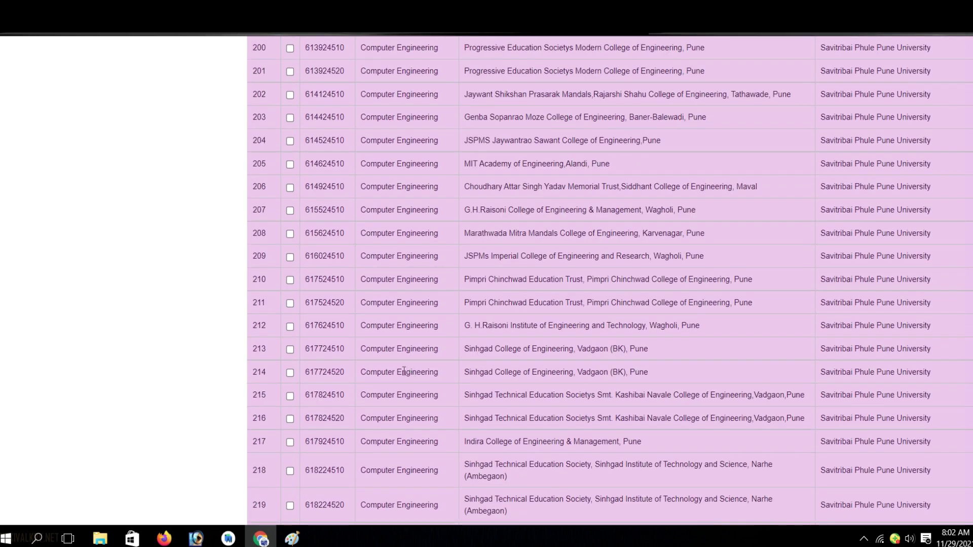
scroll(400, 383, "up", 3)
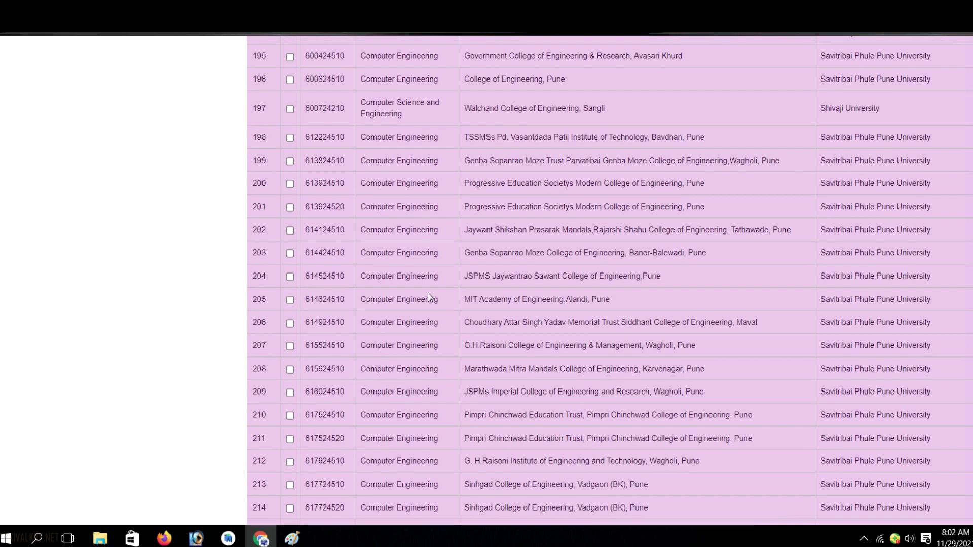
scroll(458, 256, "up", 2)
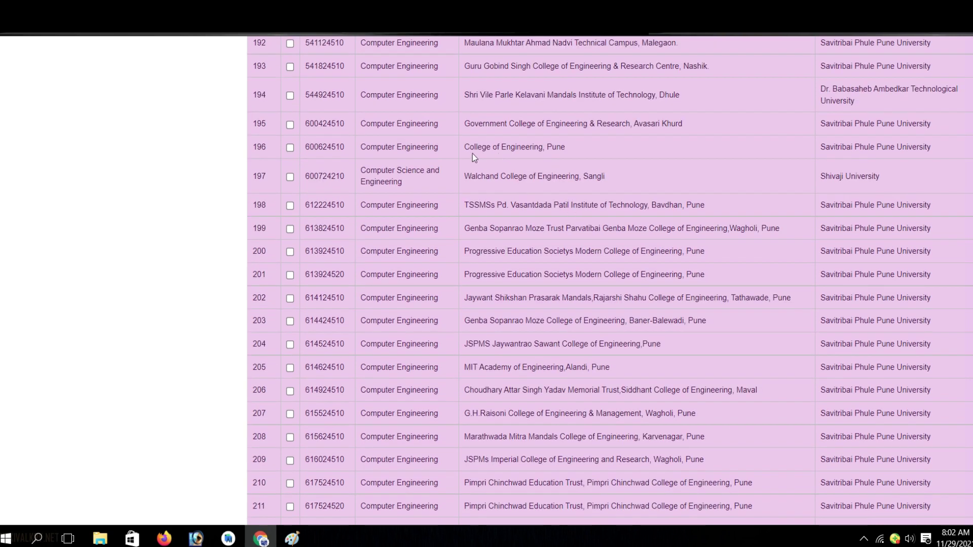
left_click(290, 148)
- Shortlist choice codes 100224210, Government College of Engineering, Amravati, and 101224510, Government College of Engineering, Yavatmal
scroll(442, 200, "up", 4)
scroll(442, 201, "up", 8)
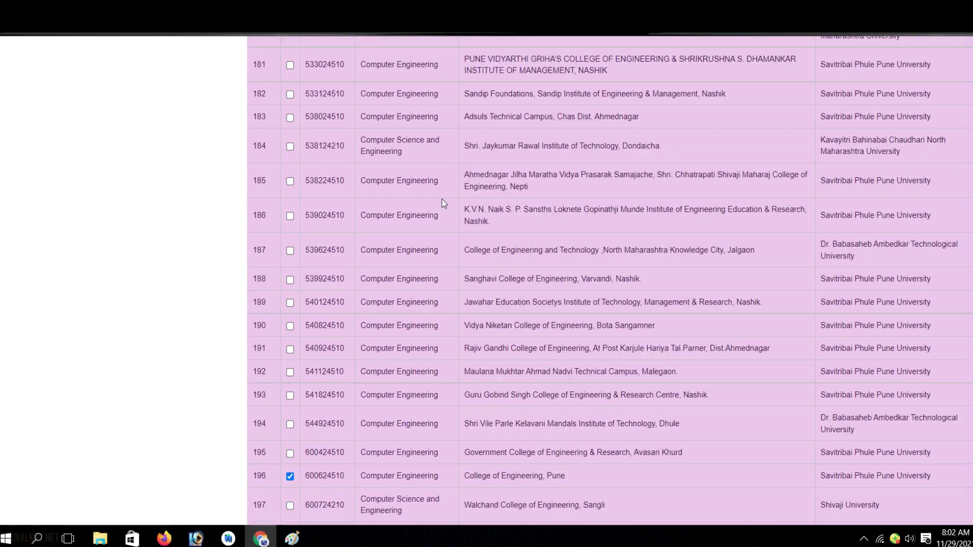
scroll(445, 202, "up", 18)
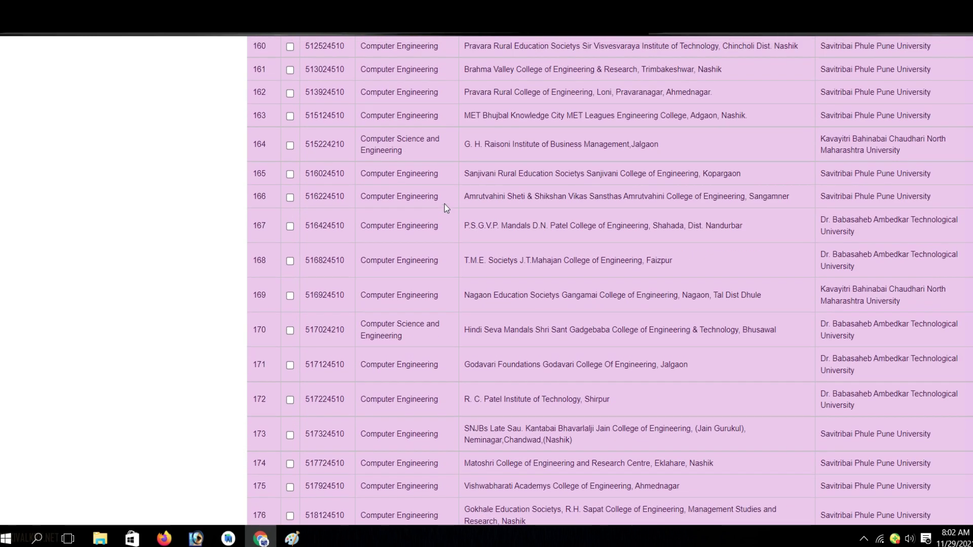
scroll(467, 207, "up", 19)
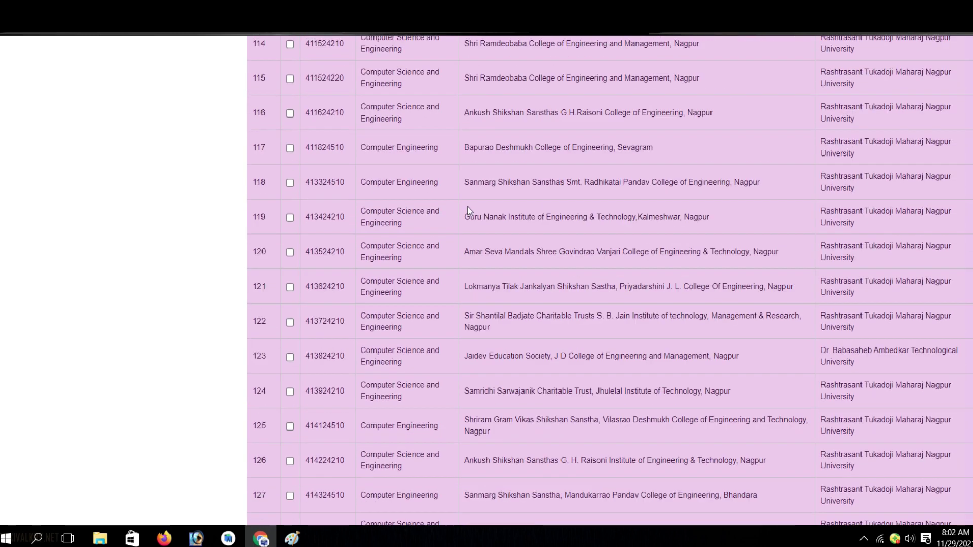
scroll(373, 201, "up", 20)
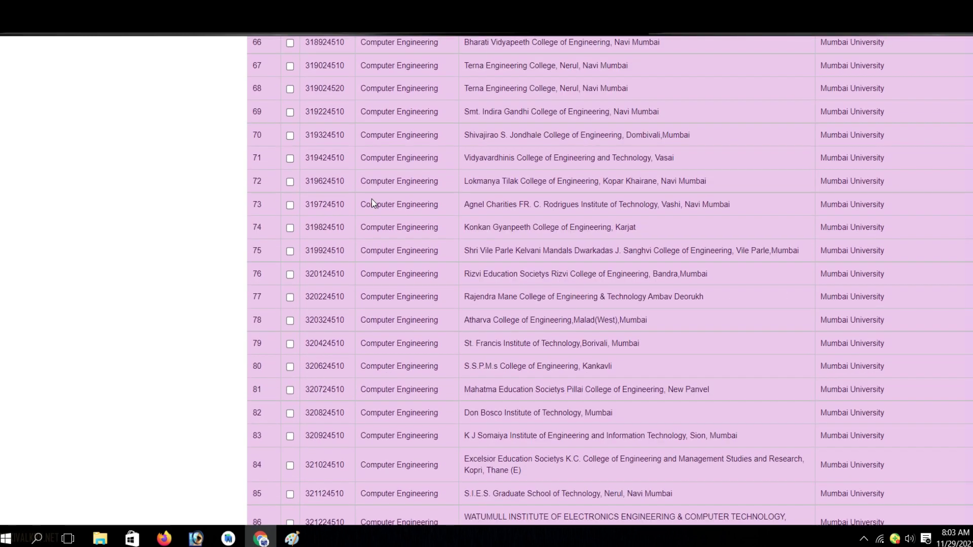
scroll(376, 205, "up", 14)
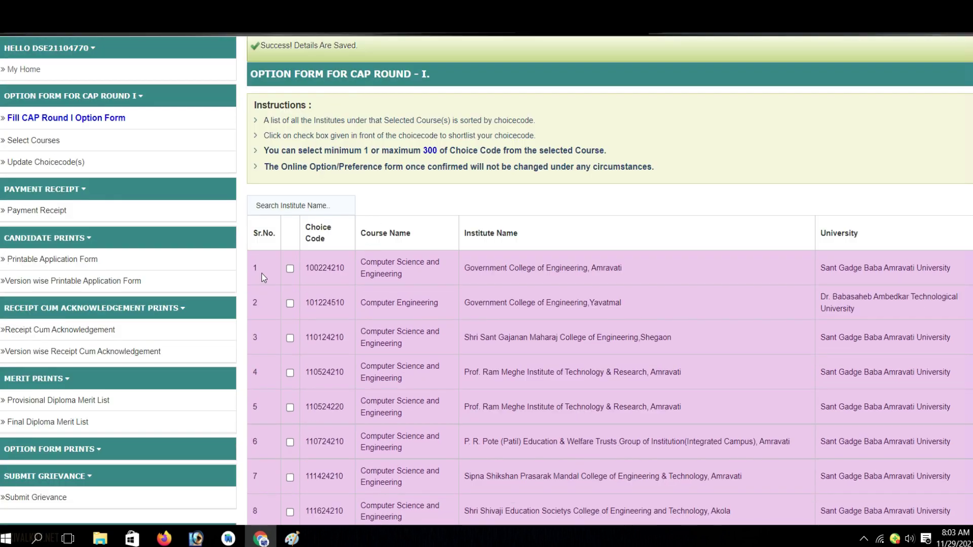
left_click(289, 305)
- Shortlist choice code 200824210, Computer Science and Engineering at Government College of Engineering, Aurangabad
scroll(448, 292, "down", 3)
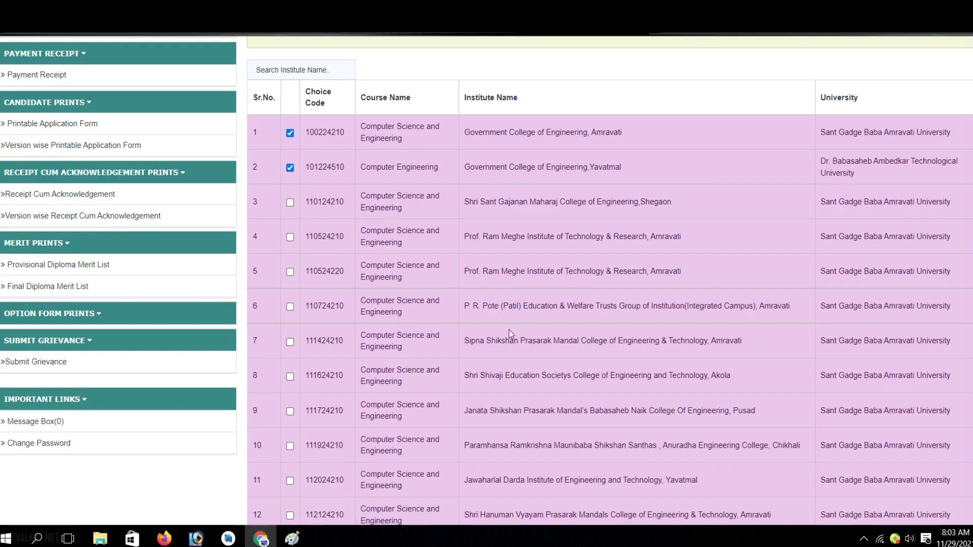
scroll(457, 323, "down", 4)
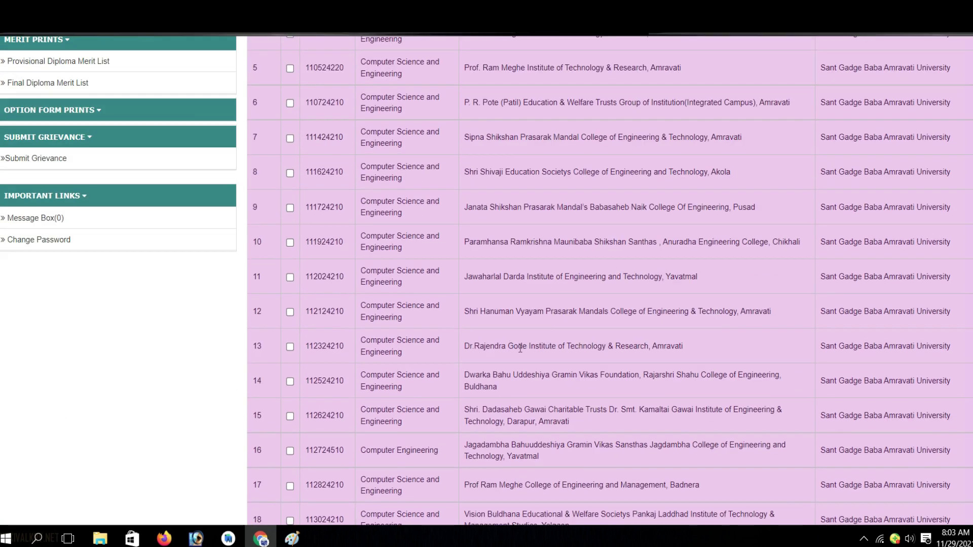
scroll(507, 347, "down", 4)
scroll(483, 348, "down", 3)
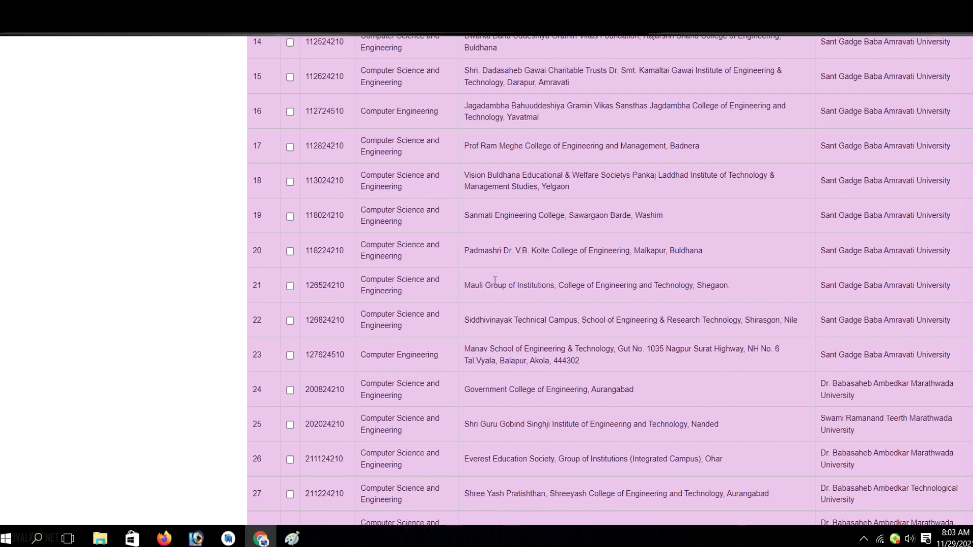
scroll(495, 280, "down", 1)
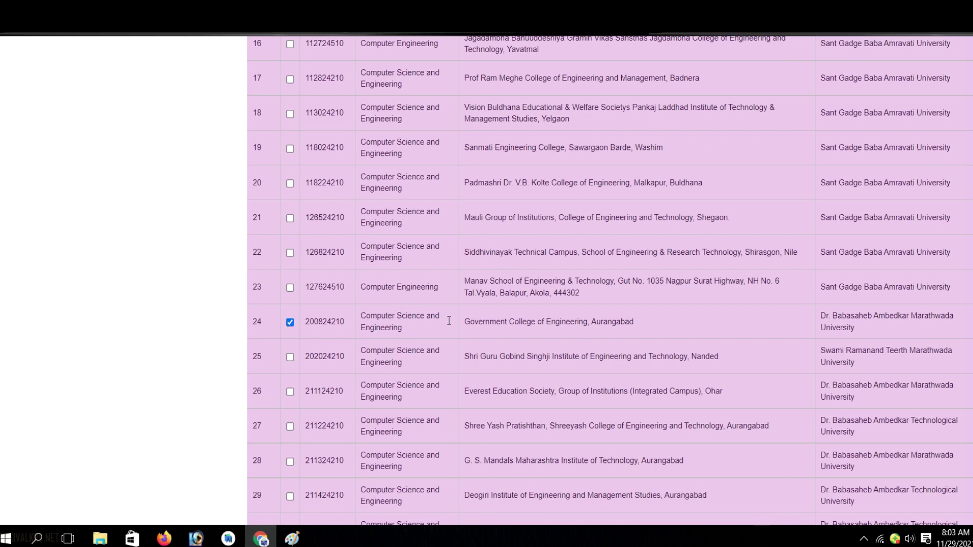
- Shortlist choice code 225224210, Shri Shivaji Institute of Engineering and Management Studies, Parbhani
scroll(431, 315, "down", 1)
scroll(412, 313, "down", 3)
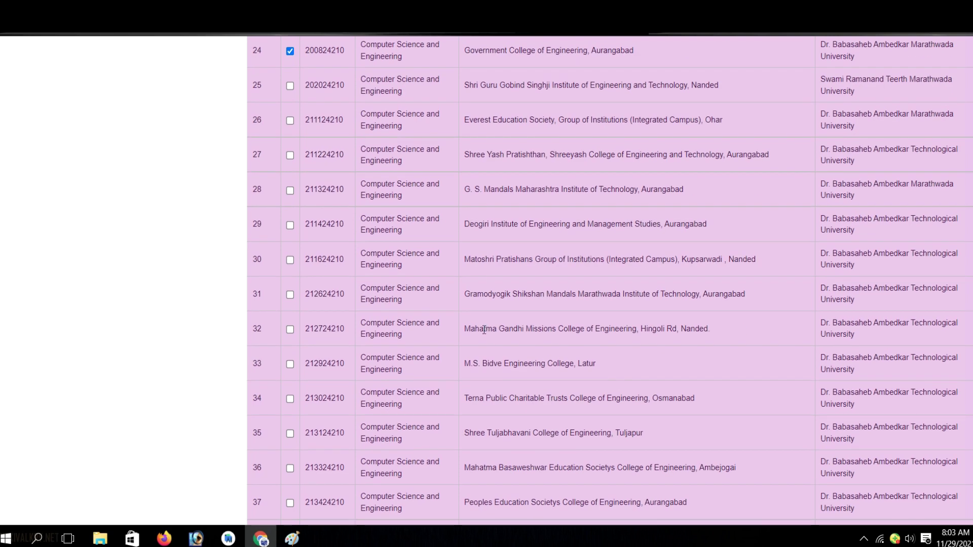
scroll(484, 331, "down", 3)
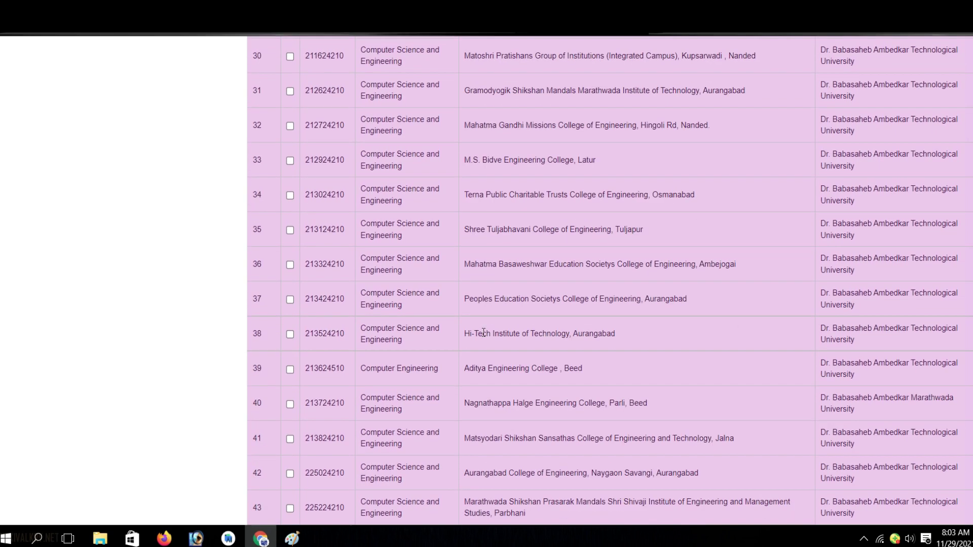
scroll(459, 333, "down", 2)
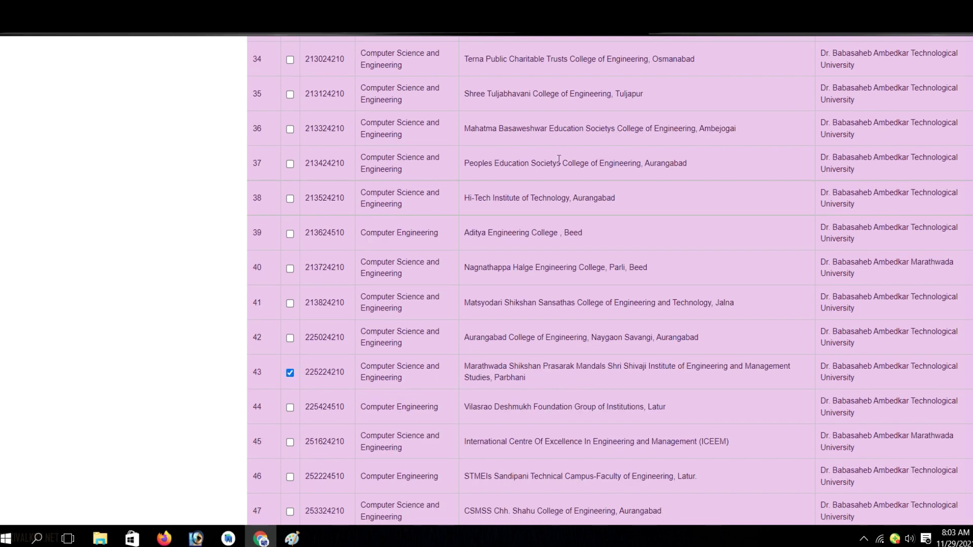
- Save the shortlisted choice codes at the end of the institute list and confirm the selection
scroll(561, 172, "down", 20)
scroll(811, 154, "down", 20)
scroll(813, 156, "down", 20)
scroll(813, 156, "down", 20)
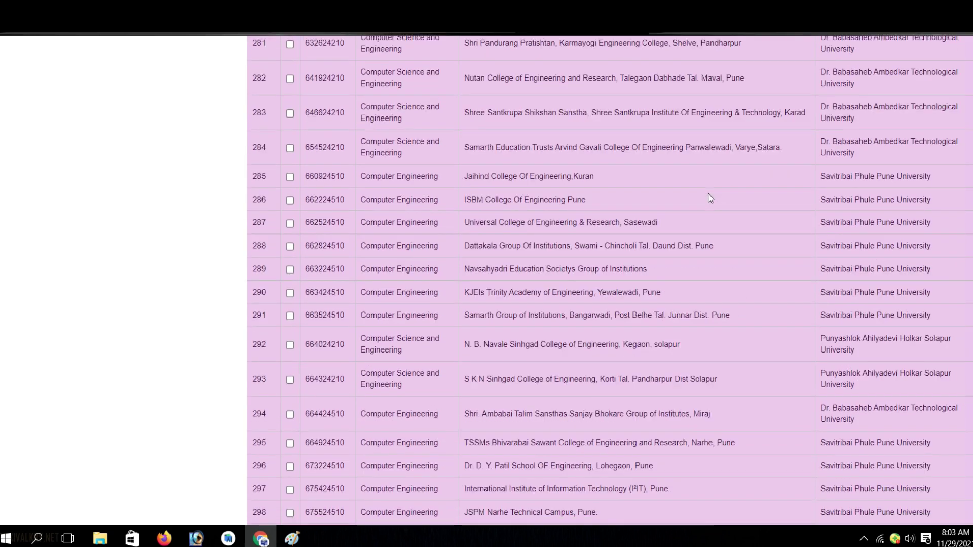
scroll(708, 195, "down", 15)
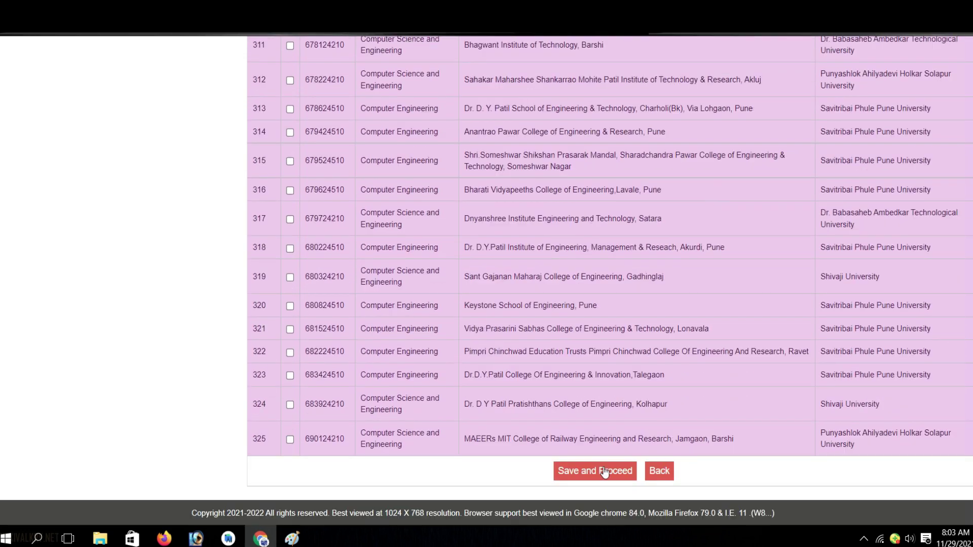
left_click(604, 471)
left_click(547, 80)
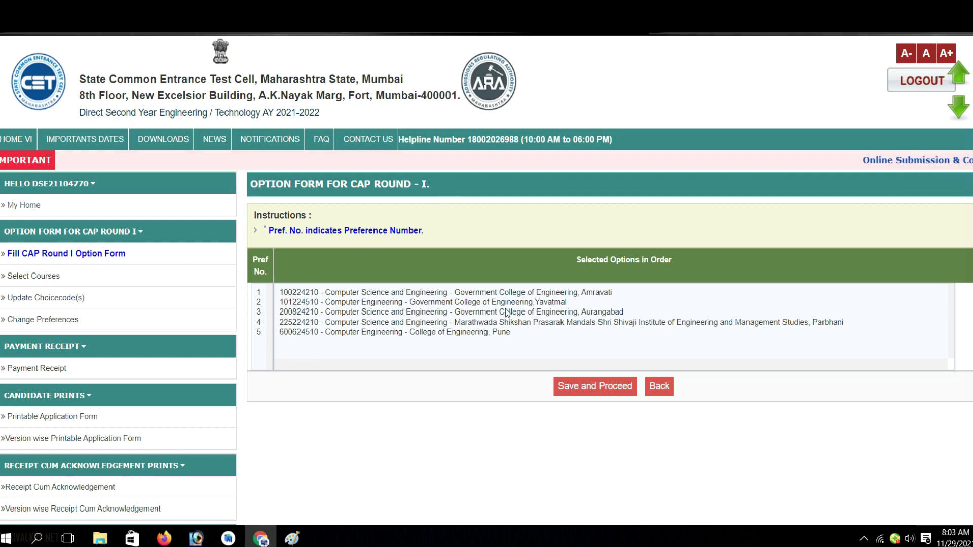
- Move option 600624510, College of Engineering, Pune, up to preference number 1
left_click(469, 333)
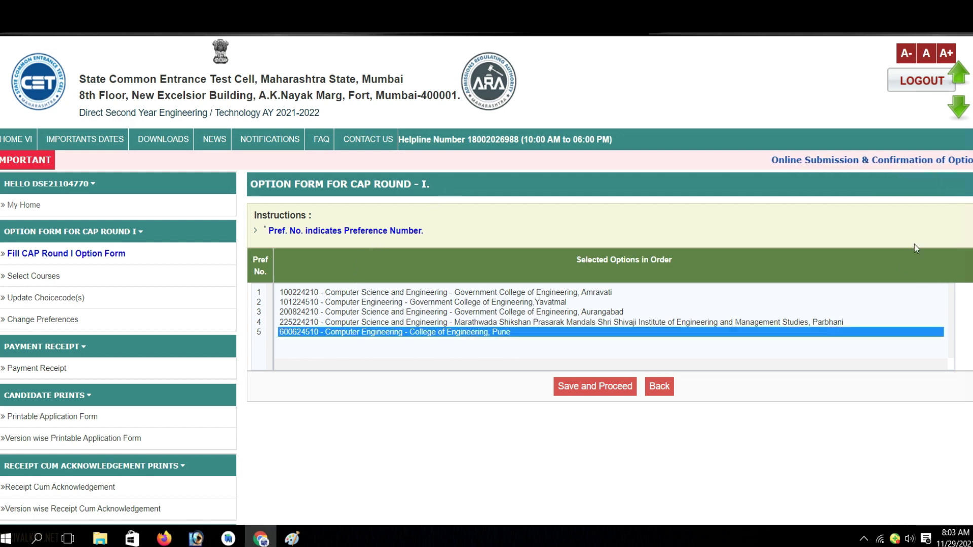
left_click(962, 71)
left_click(962, 71)
left_click(961, 71)
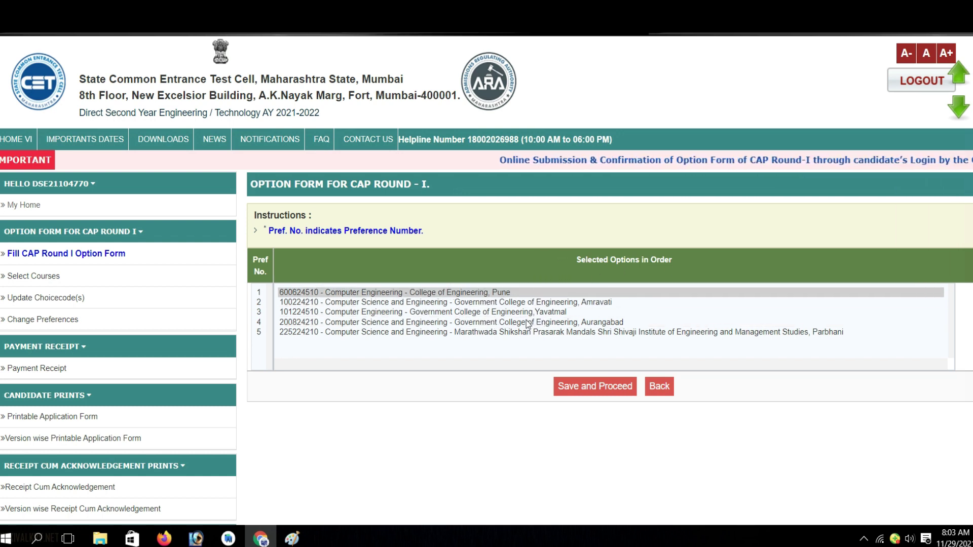
- Move option 225224210, Shri Shivaji Institute of Engineering and Management Studies, Parbhani, up to preference number 2
left_click(507, 333)
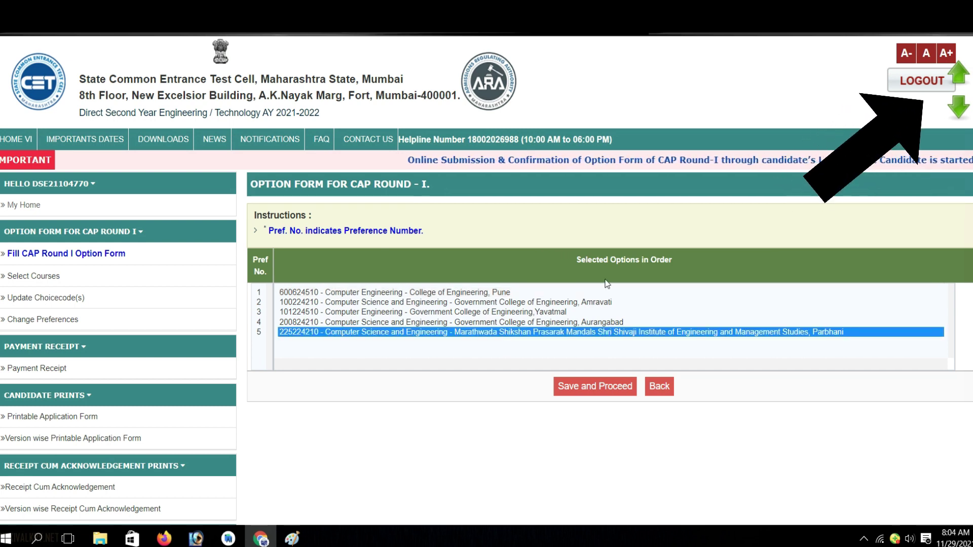
left_click(961, 71)
left_click(961, 72)
left_click(962, 74)
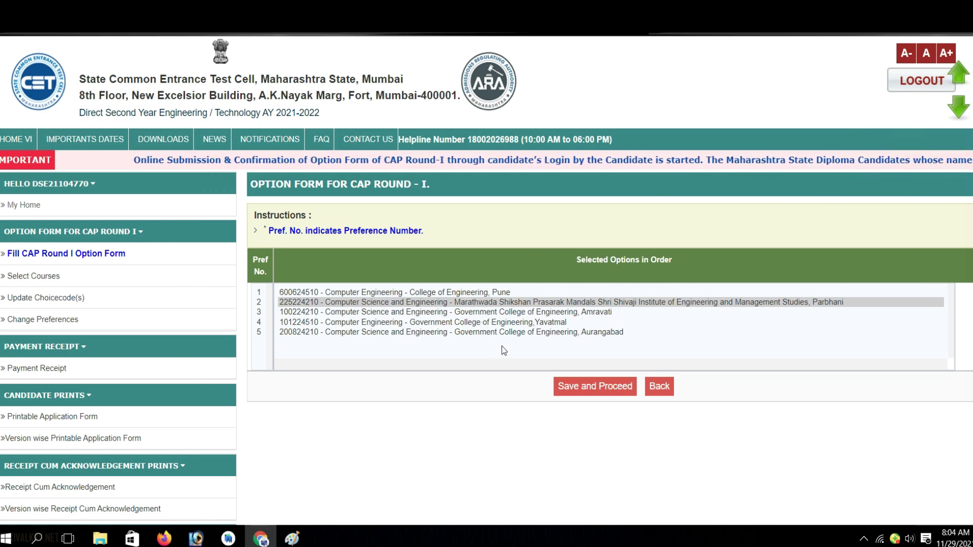
- Move option 200824210, Government College of Engineering, Aurangabad, up to preference number 3, and save and confirm the preference order
left_click(545, 333)
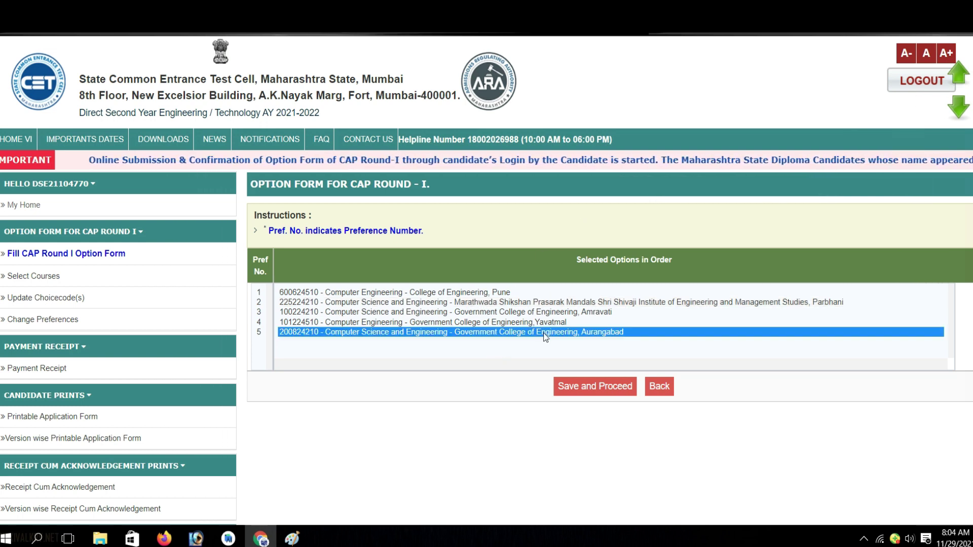
left_click(959, 73)
left_click(959, 73)
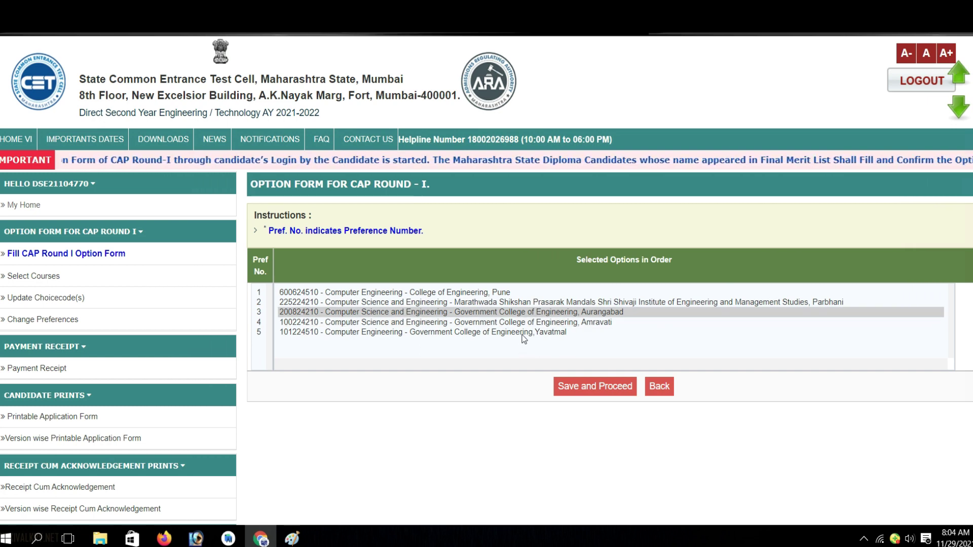
left_click(595, 386)
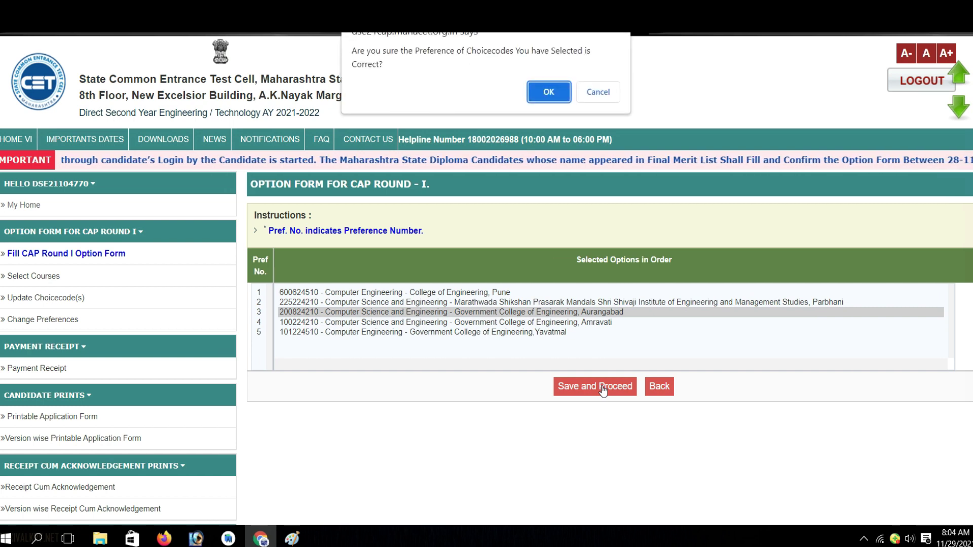
left_click(540, 90)
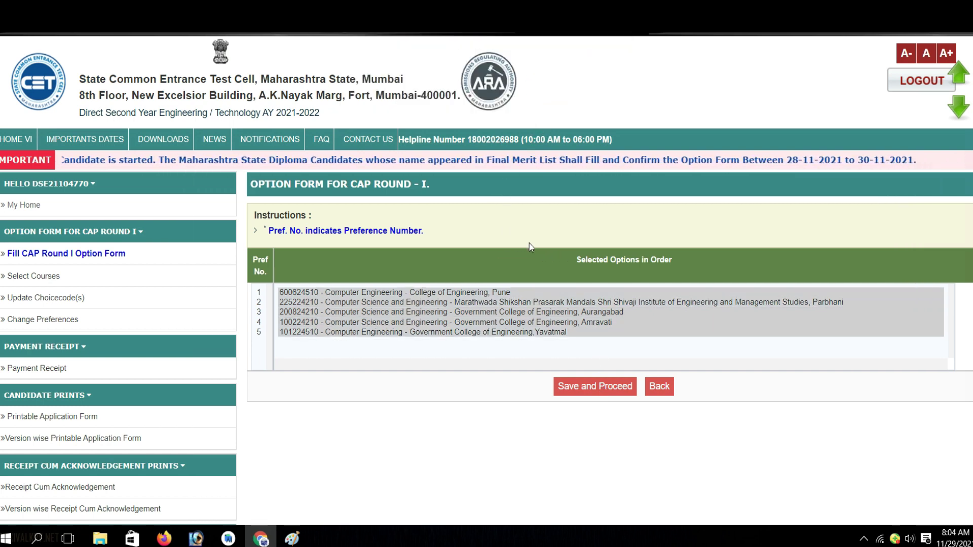
- Review the saved preference list, the candidate password field and the instructions for confirming the option form
scroll(535, 184, "down", 5)
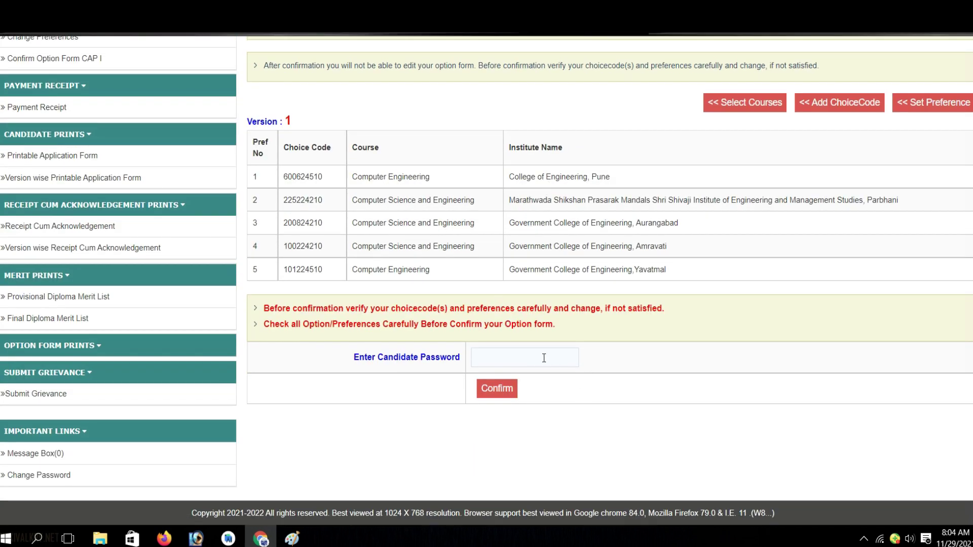
left_click(544, 358)
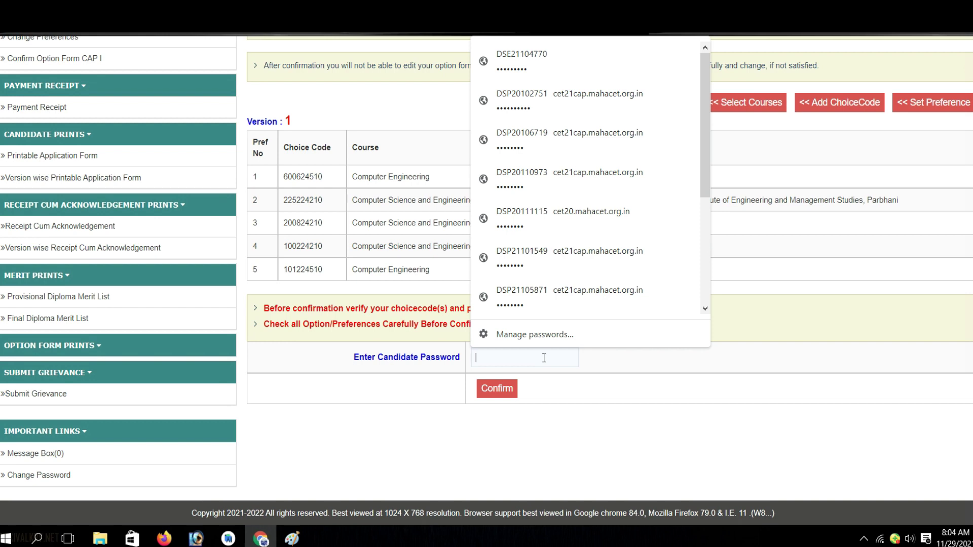
left_click(648, 382)
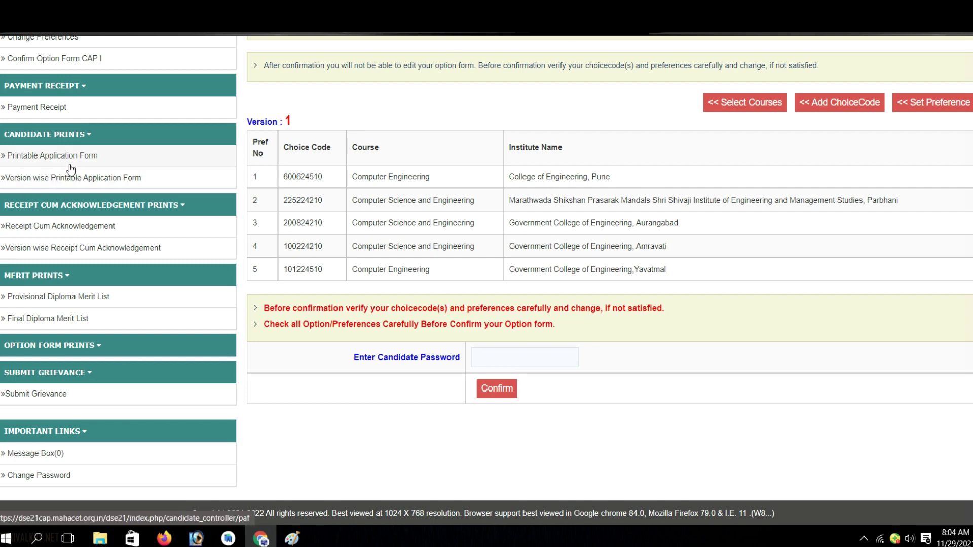
scroll(71, 171, "up", 3)
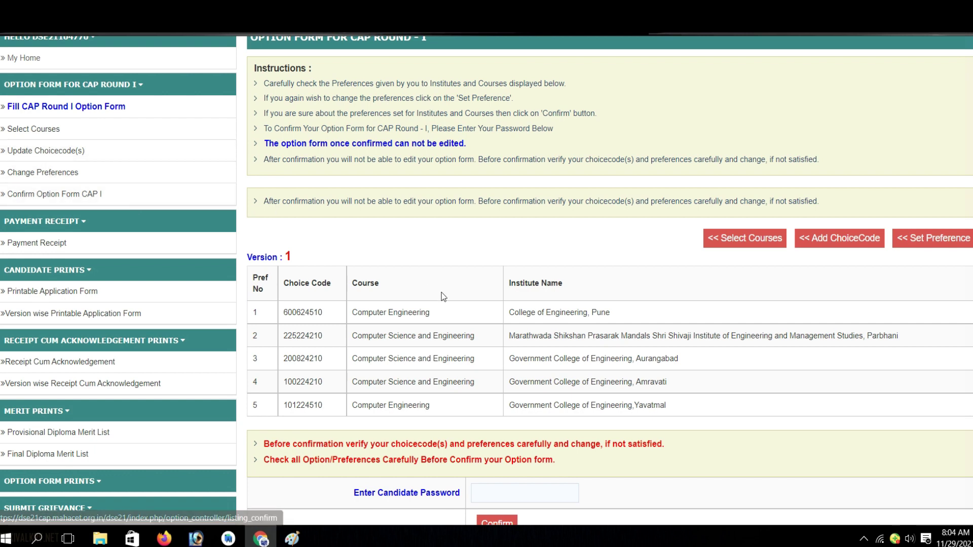
- Reopen the course selection page for CAP Round I and review which degree courses are selected
left_click(46, 130)
scroll(479, 249, "down", 5)
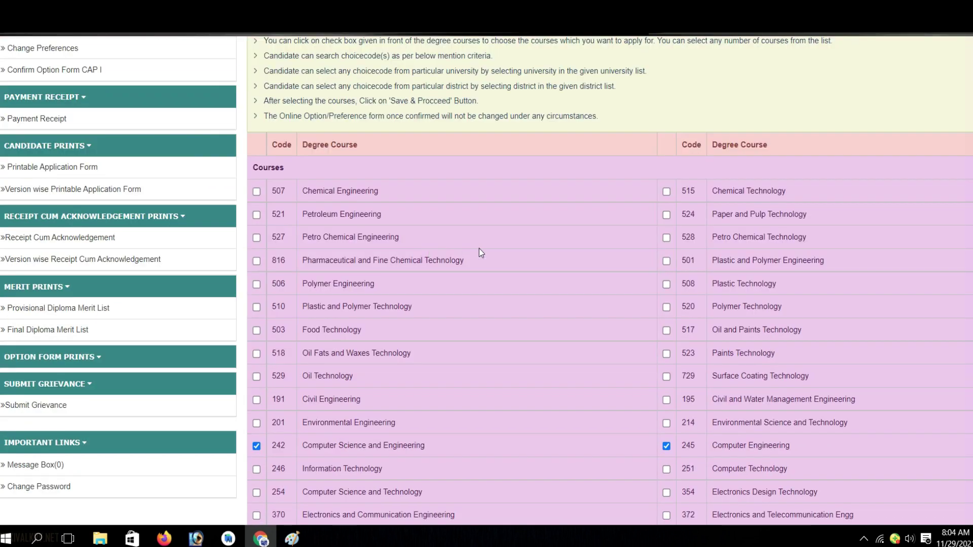
scroll(677, 400, "down", 8)
scroll(497, 345, "up", 12)
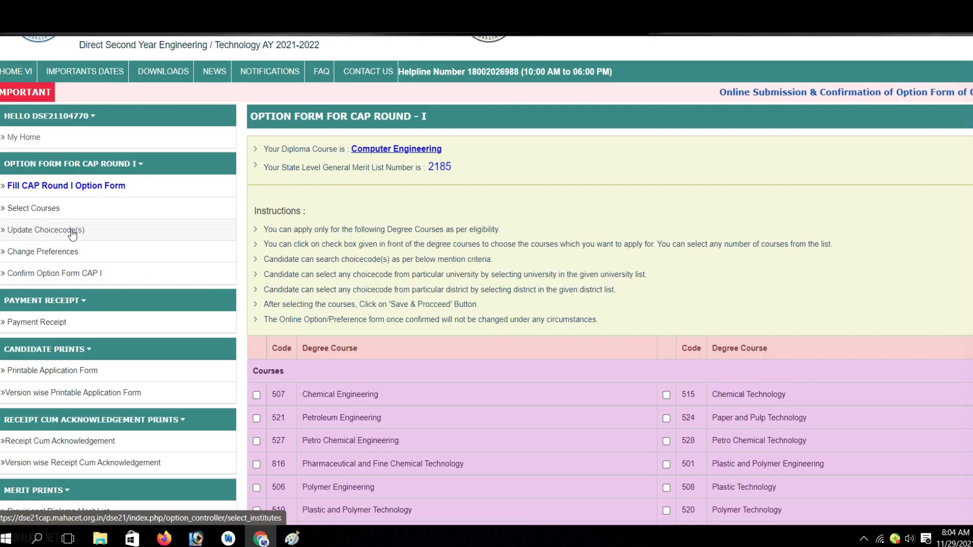
- Open the choice code update page and look through the shortlisted institutes and their choice codes
left_click(21, 224)
scroll(520, 279, "down", 5)
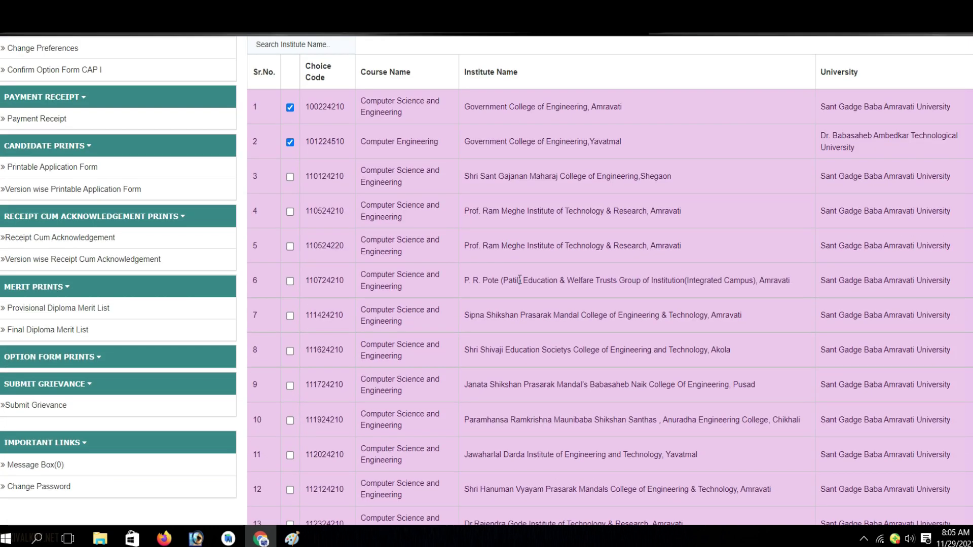
scroll(520, 279, "down", 15)
scroll(430, 303, "up", 20)
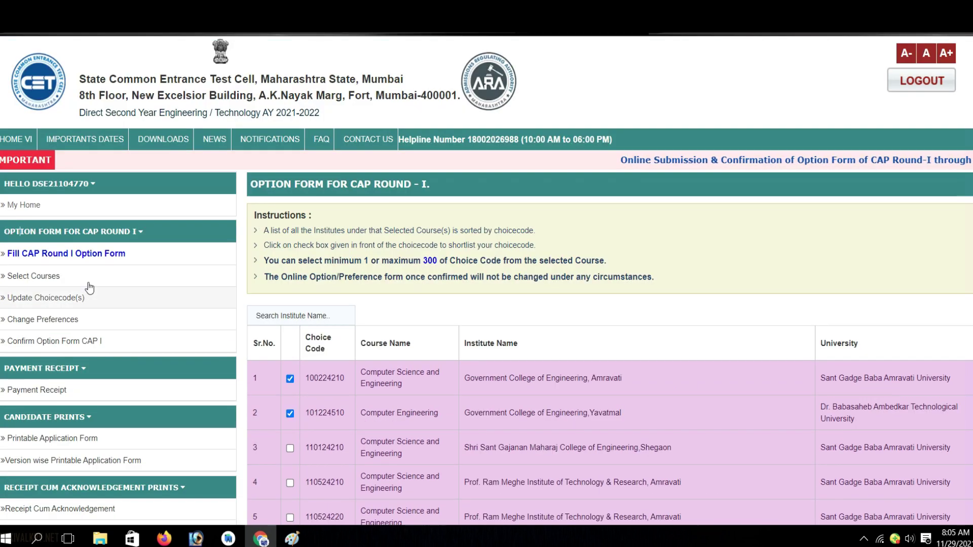
- Open the CAP Round I option form confirmation page and check the preference list and the candidate password field
left_click(58, 341)
scroll(583, 289, "down", 4)
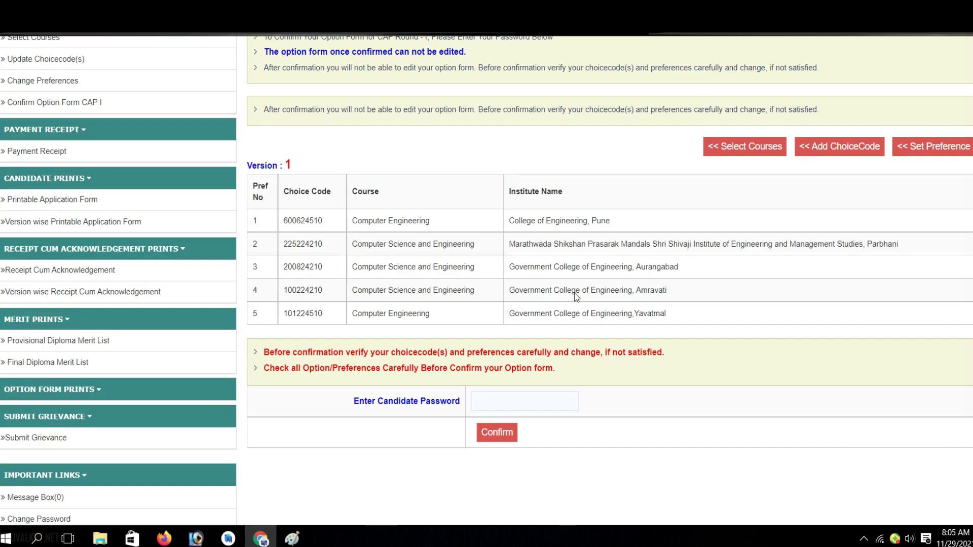
scroll(577, 296, "down", 1)
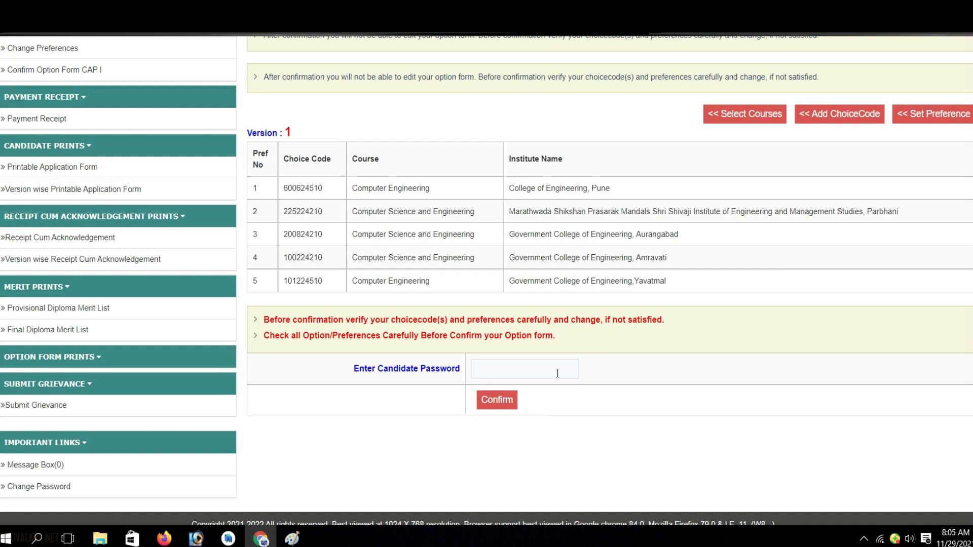